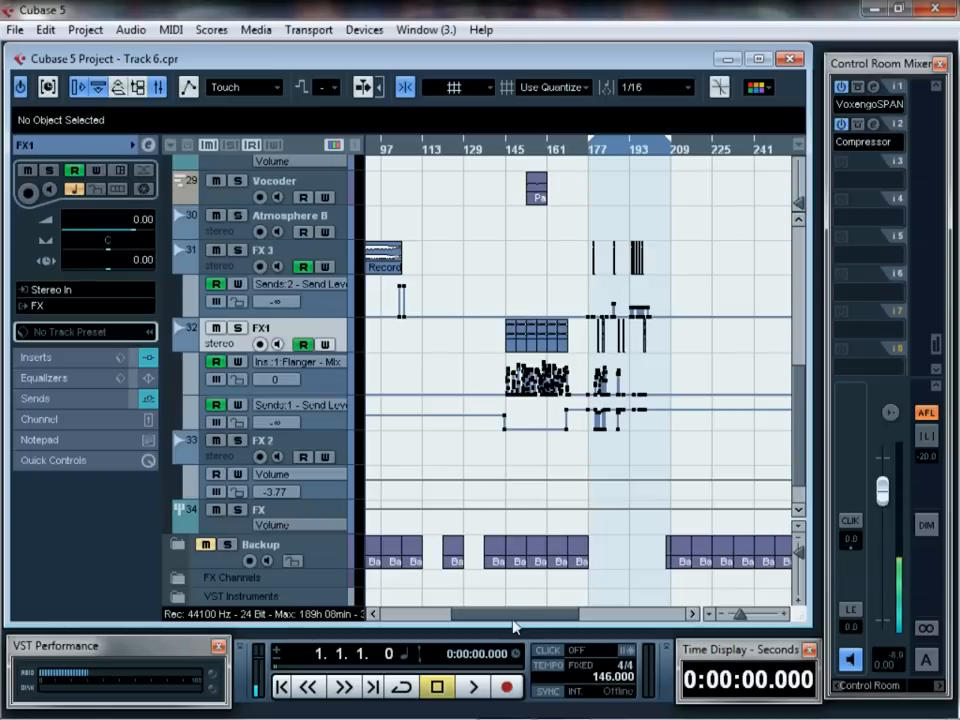
Step: Play back the FX1 clips from just before bar 145 with their Flanger mix automation in view
left_click_drag(515, 622, 484, 619)
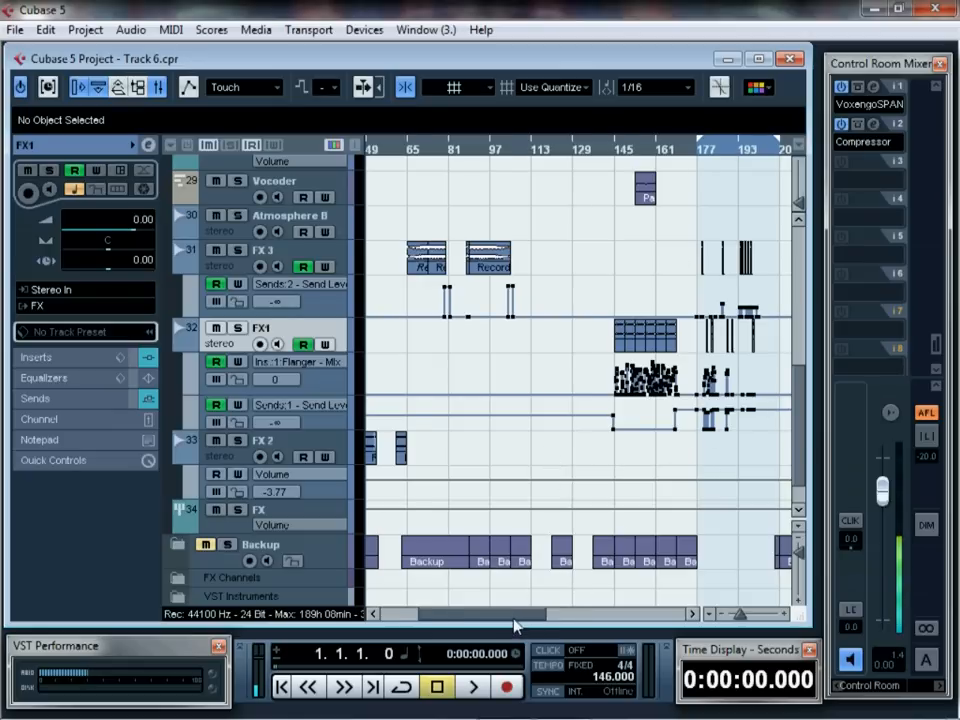
left_click_drag(514, 614, 542, 616)
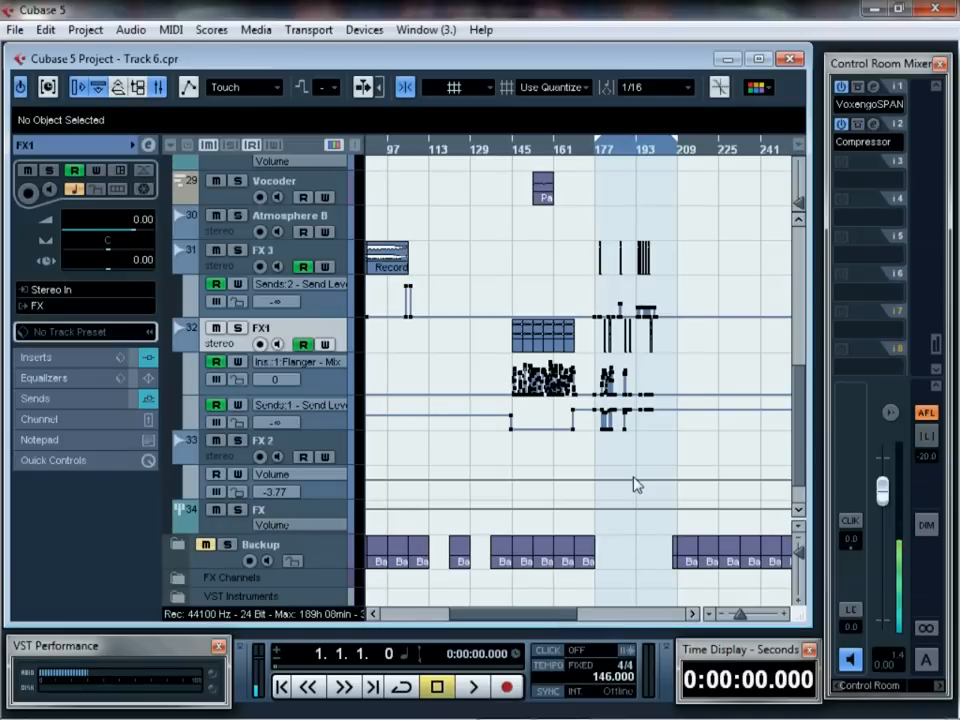
left_click_drag(800, 565, 799, 553)
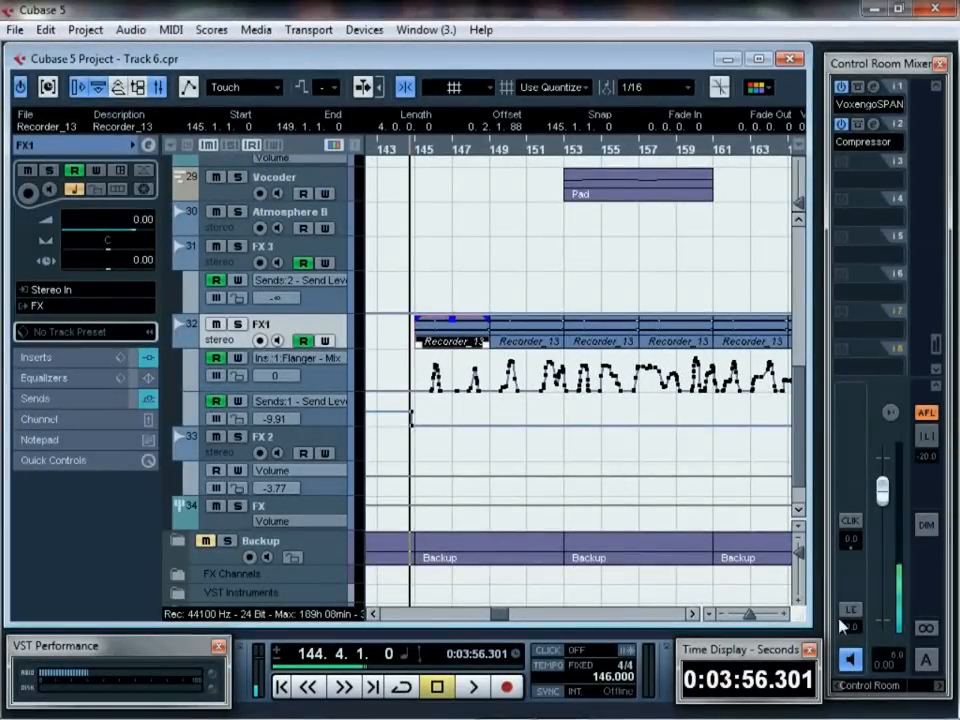
left_click(800, 578)
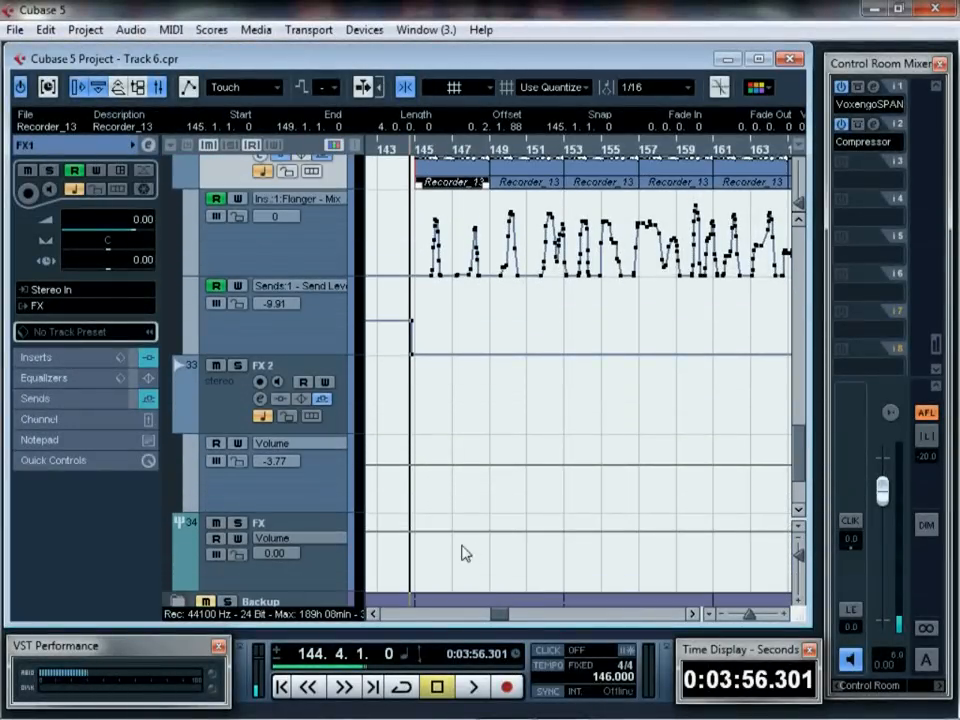
scroll(463, 553, "up", 3)
scroll(463, 553, "down", 1)
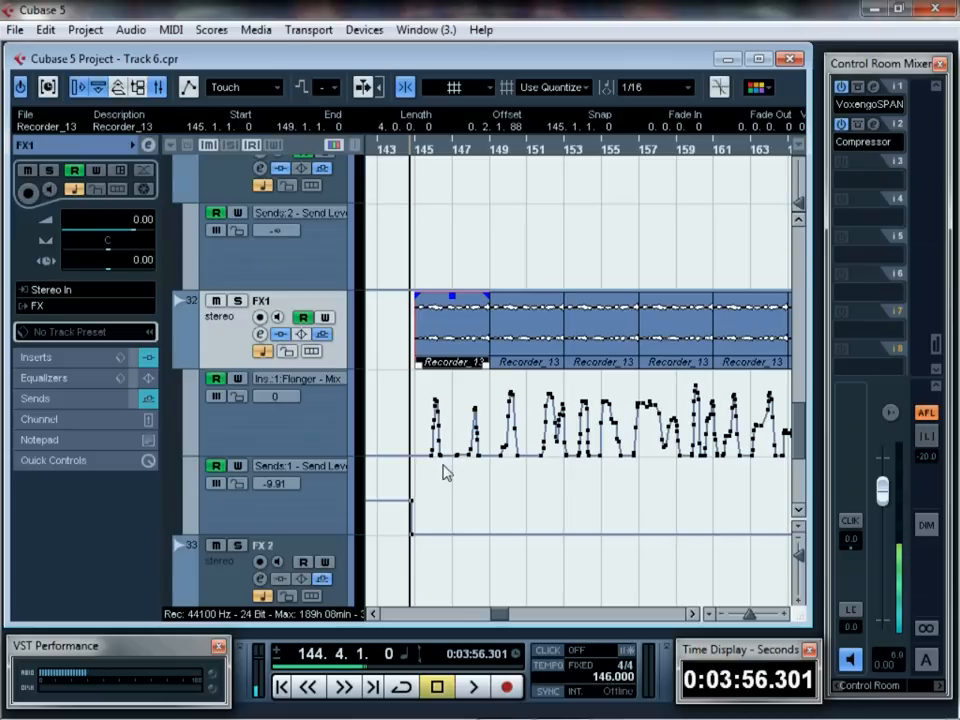
key("space")
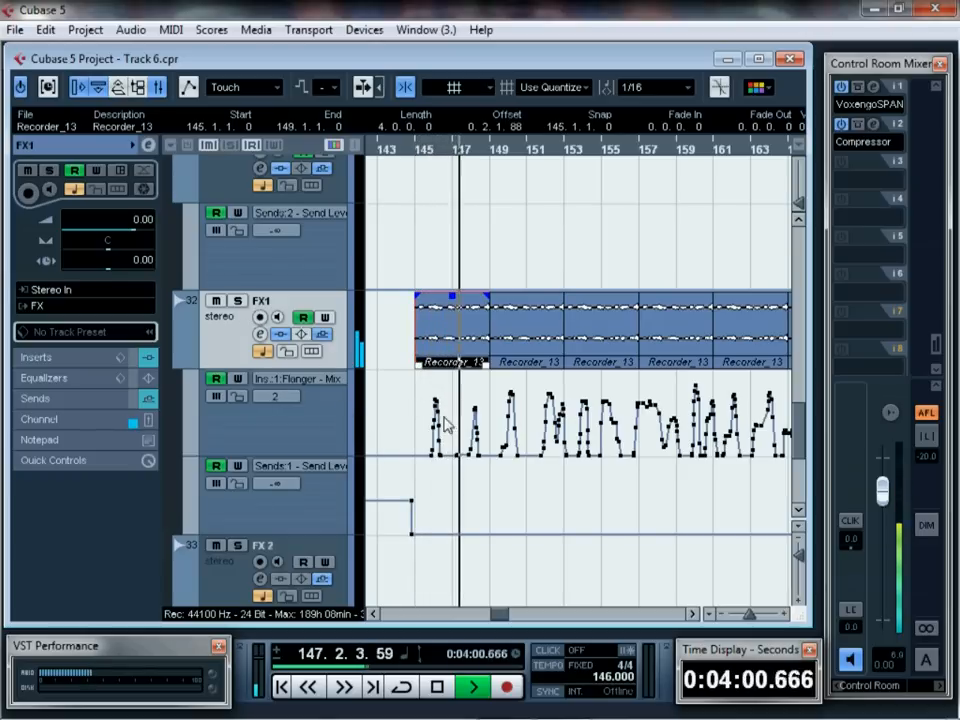
Step: Examine the Mix control of FX1's Flanger insert during playback, then close the plug-in and stop playback
left_click(320, 418)
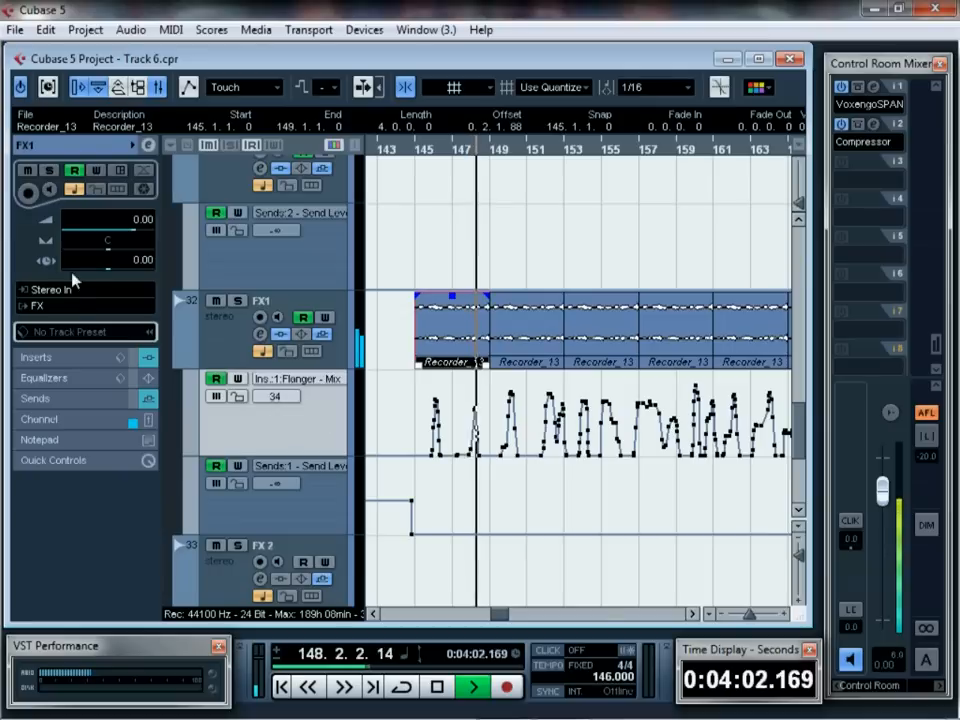
left_click(78, 372)
left_click(57, 188)
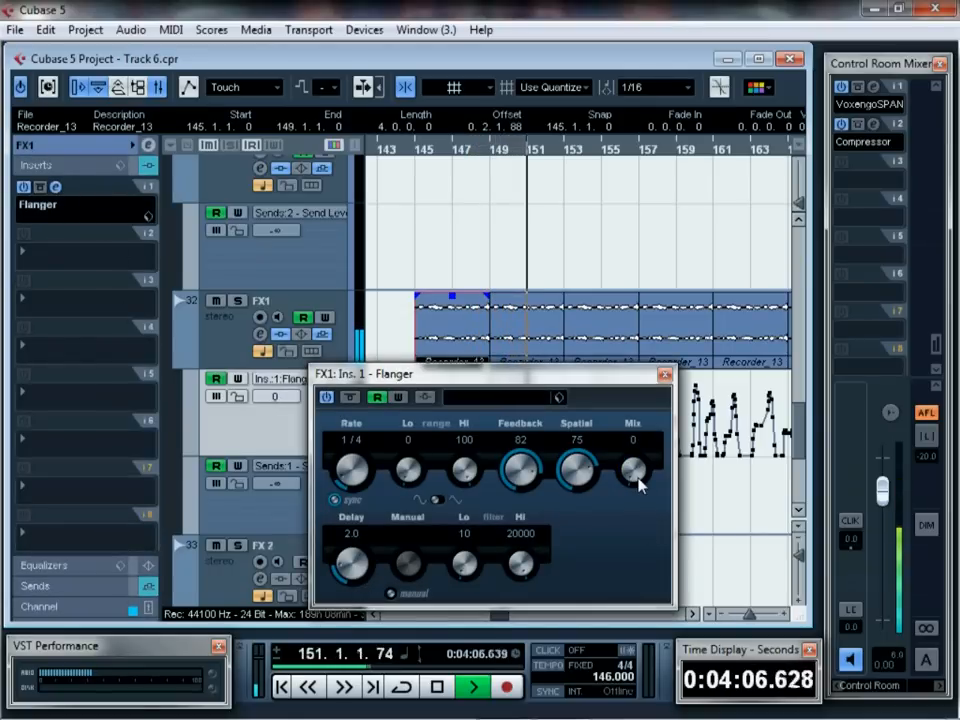
left_click_drag(629, 375, 617, 462)
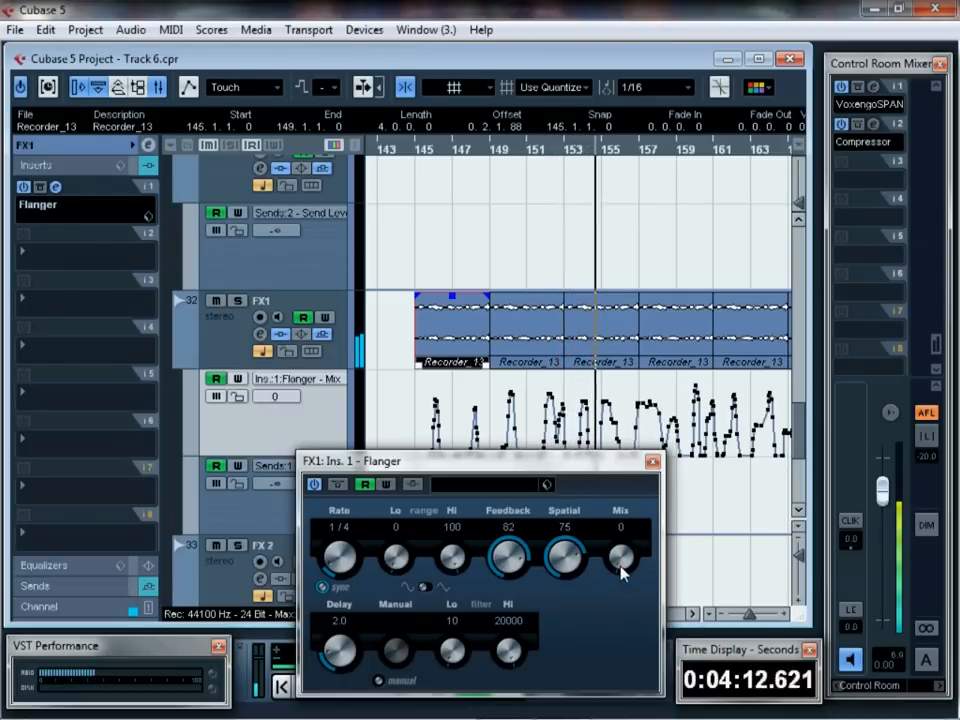
left_click(653, 462)
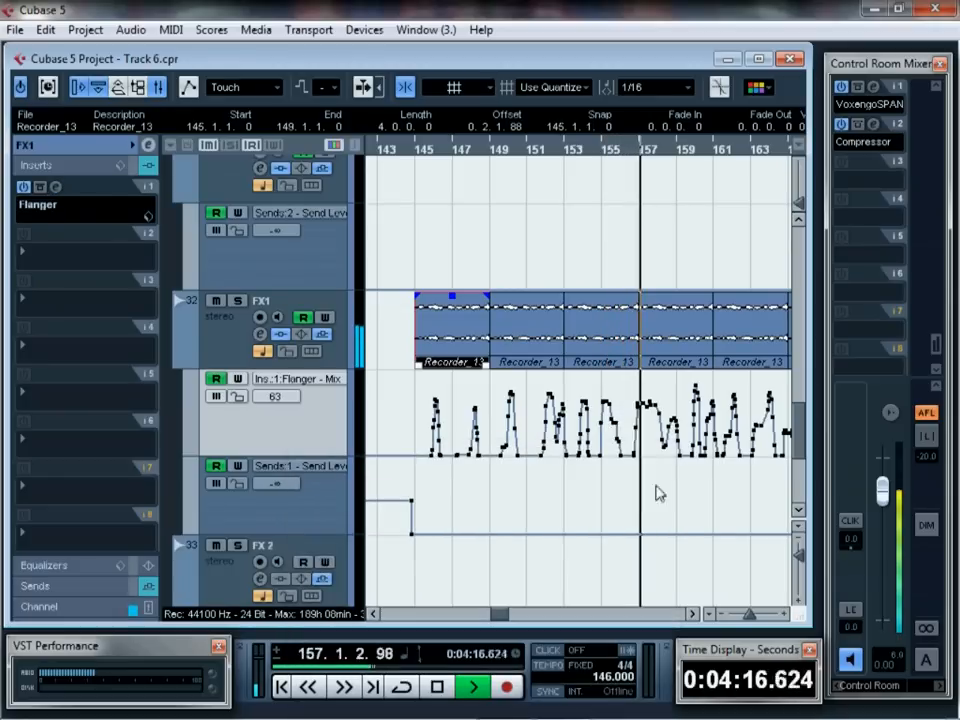
key("space")
Step: Mute the FX 3 track and play the project from just before bar 65
left_click_drag(755, 613, 733, 614)
left_click_drag(542, 608, 497, 612)
scroll(553, 525, "up", 6)
scroll(551, 527, "down", 2)
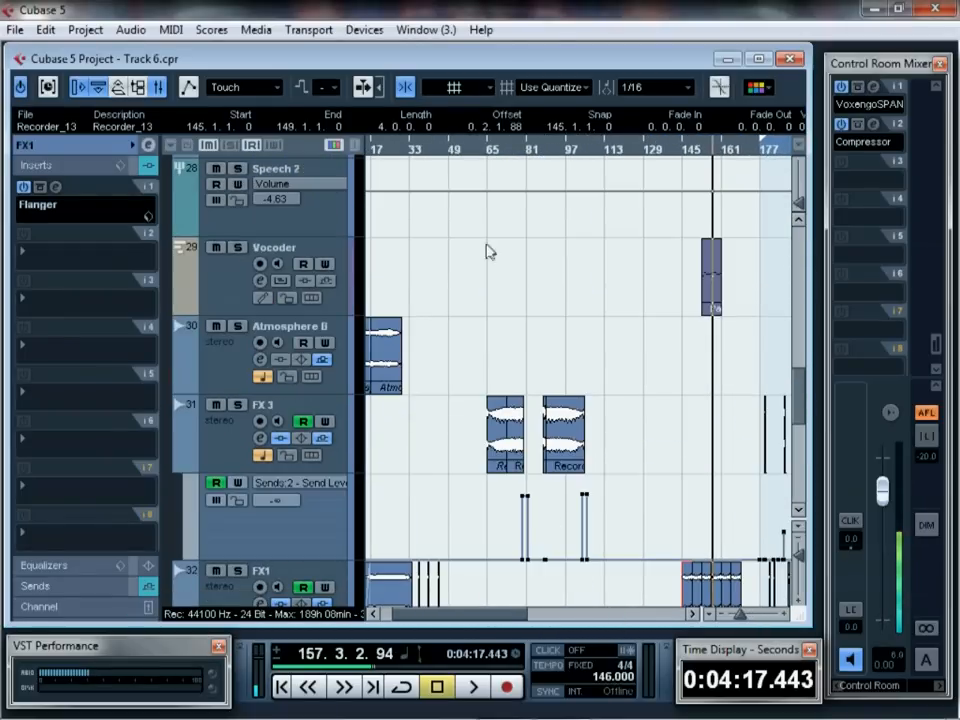
left_click(486, 164)
left_click(217, 405)
key("space")
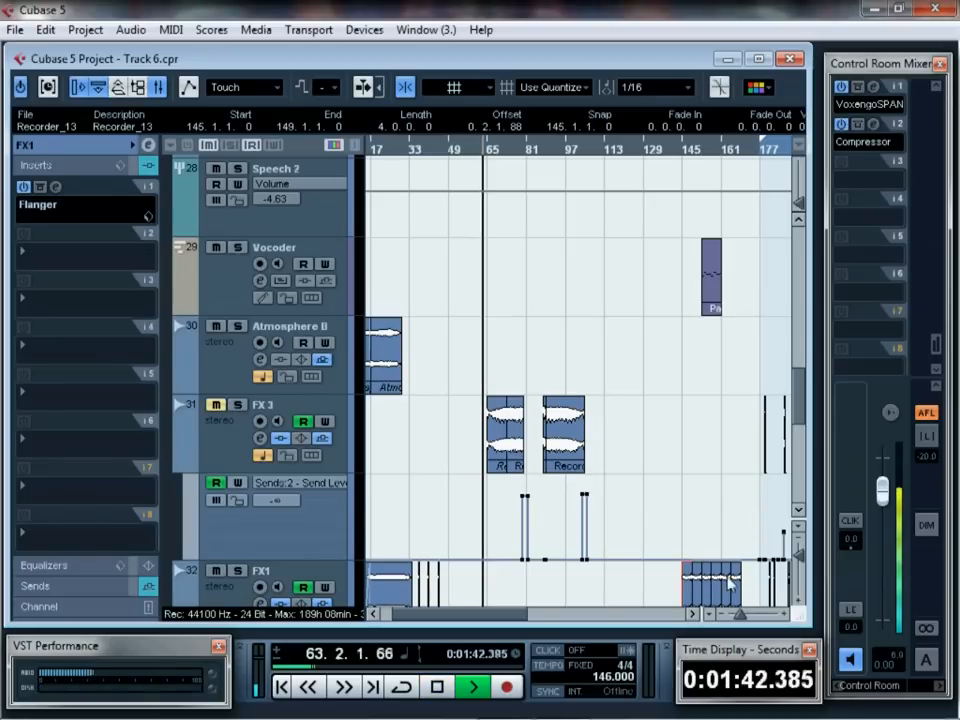
left_click_drag(752, 608, 759, 618)
left_click(758, 614)
left_click(692, 615)
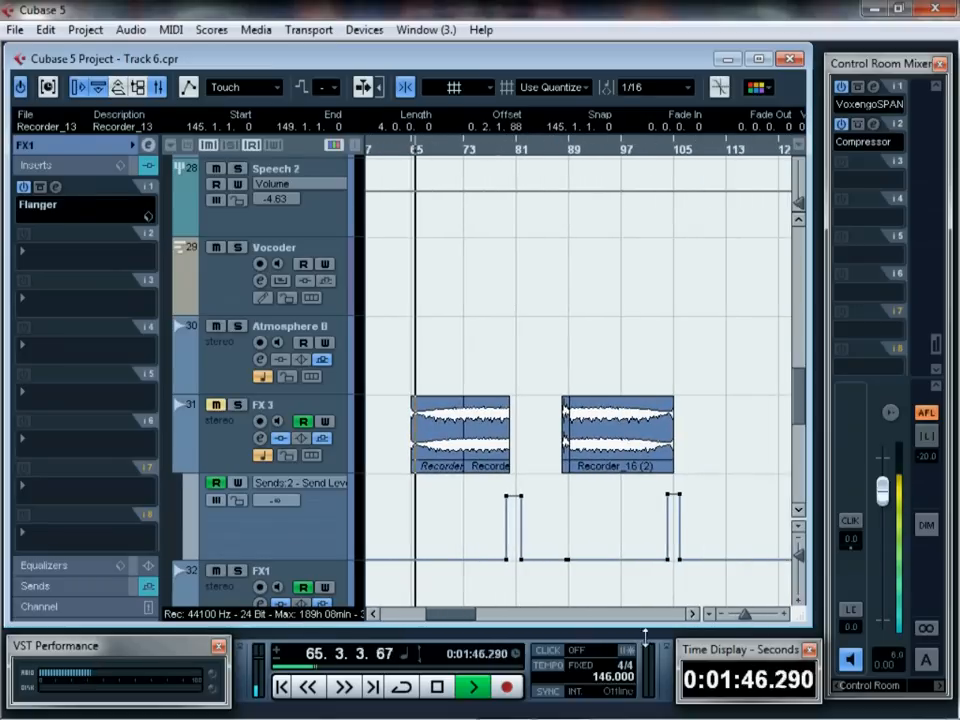
Step: Unmute and select the FX 3 track, replay its clips from just before bar 65, and stop playback
left_click(410, 150)
key("space")
left_click(217, 405)
left_click(220, 425)
key("space")
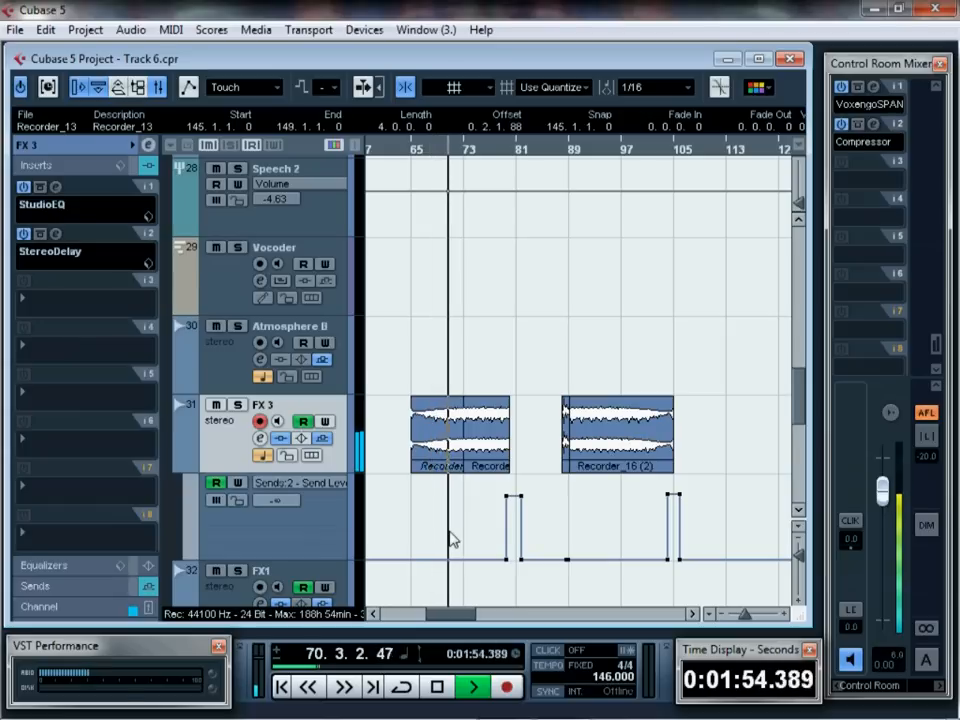
key("space")
scroll(410, 485, "down", 3)
scroll(408, 485, "up", 3)
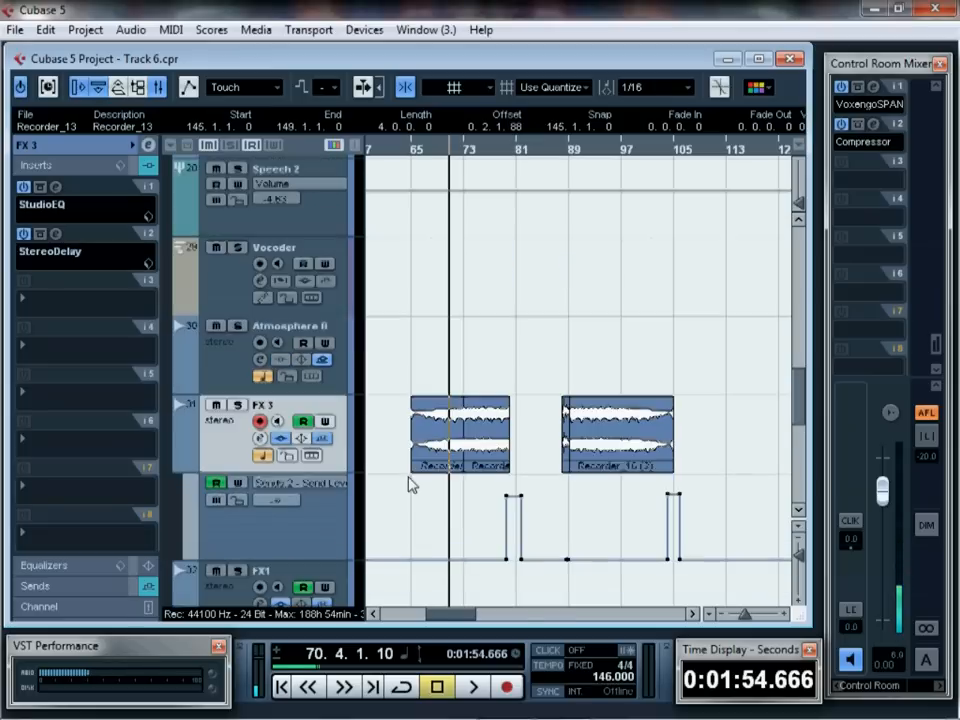
Step: Examine the settings of FX 3's StereoDelay and StudioEQ inserts, closing each plug-in window
left_click(55, 233)
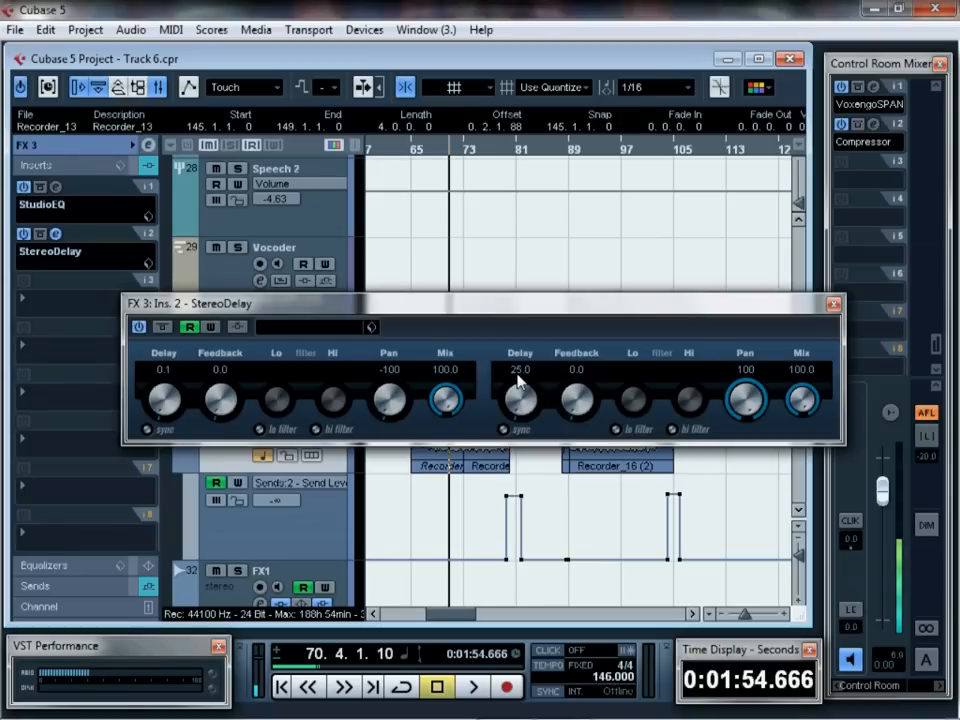
left_click(834, 305)
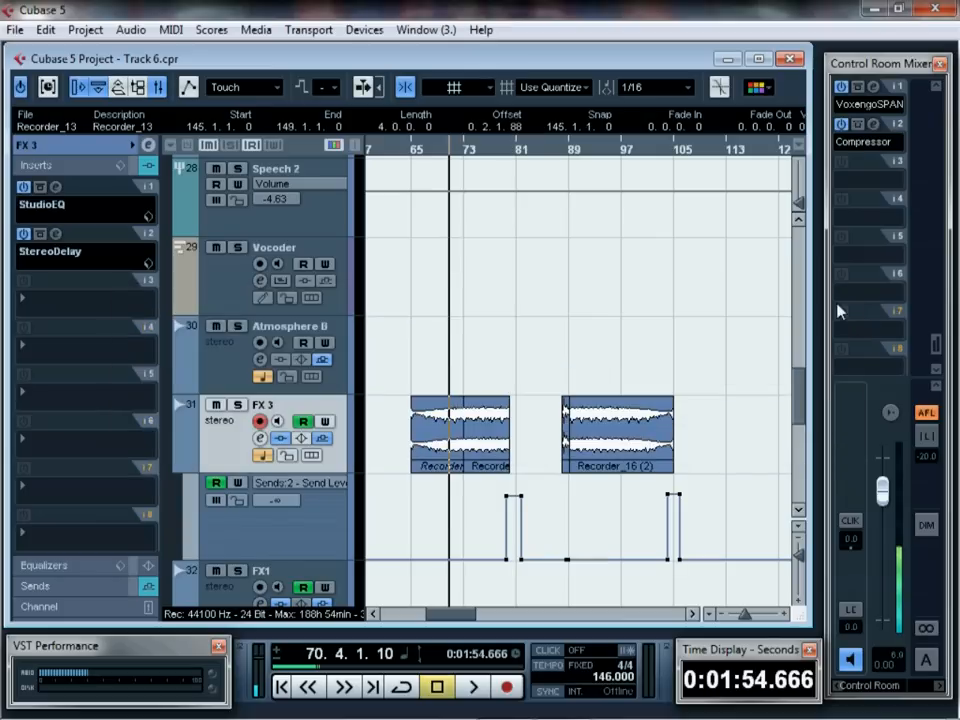
left_click(56, 189)
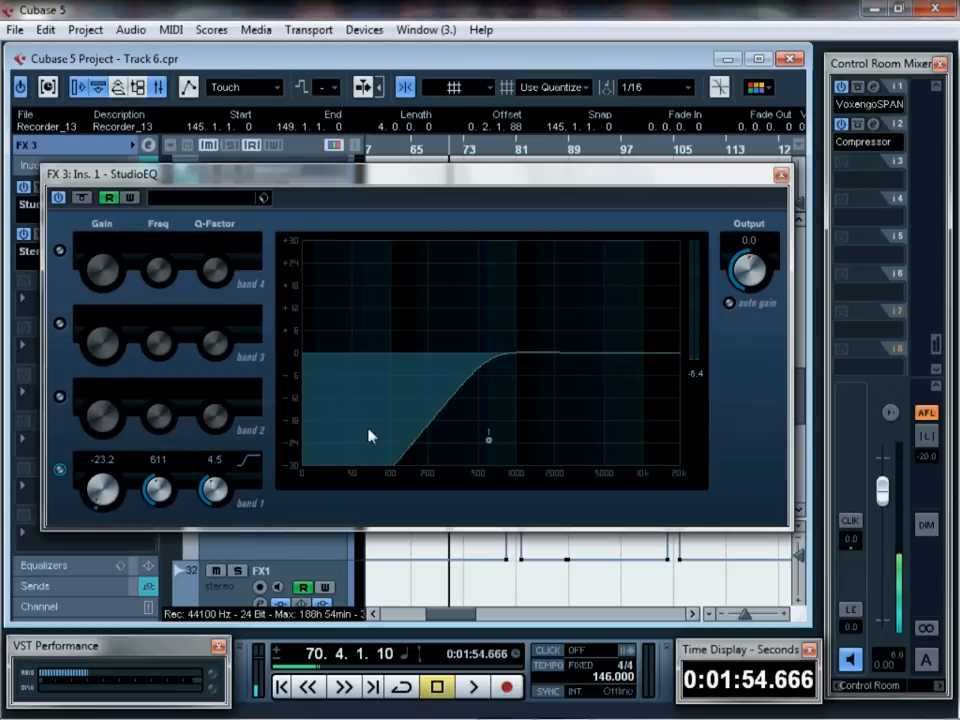
left_click(780, 174)
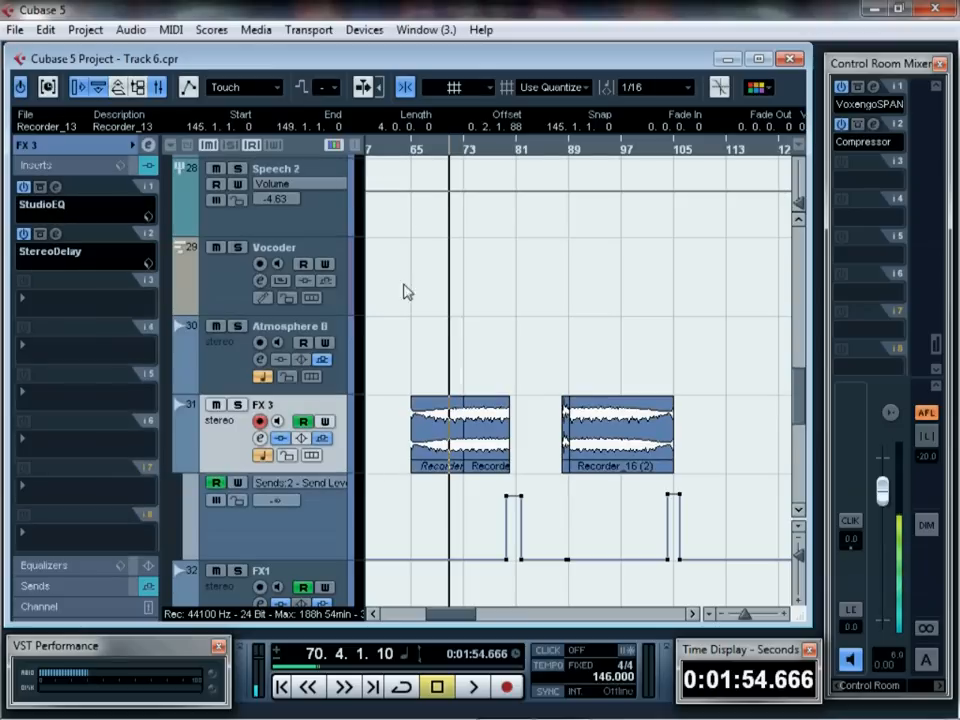
Step: Place the project cursor just before bar 65 and select the FX 3 MIDI track inside the Backup folder
left_click(417, 149)
left_click(411, 150)
scroll(416, 345, "down", 4)
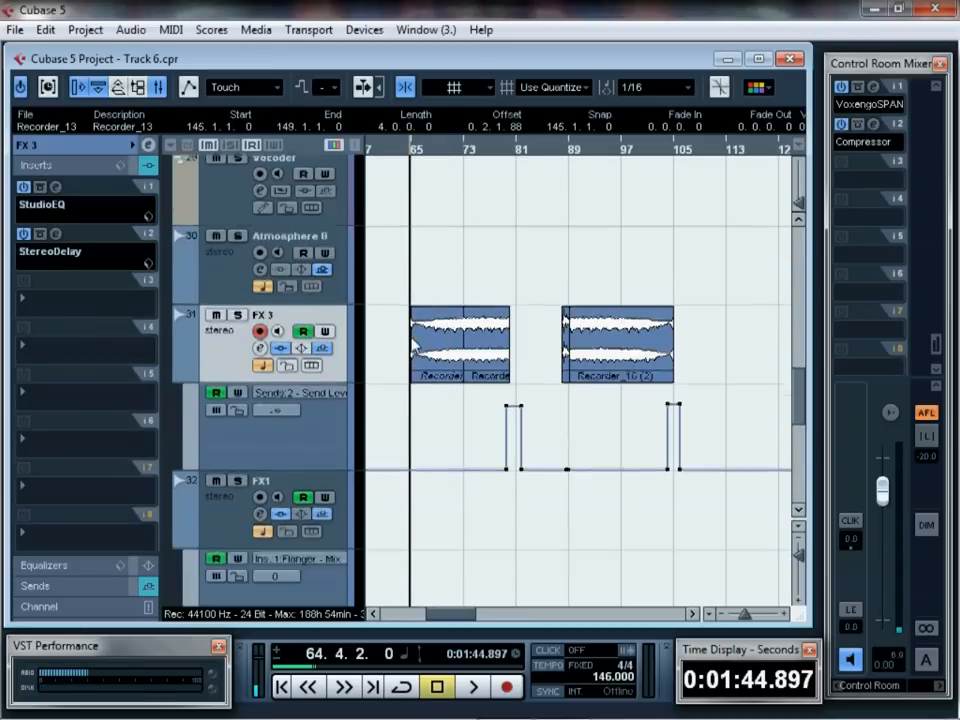
scroll(415, 345, "down", 5)
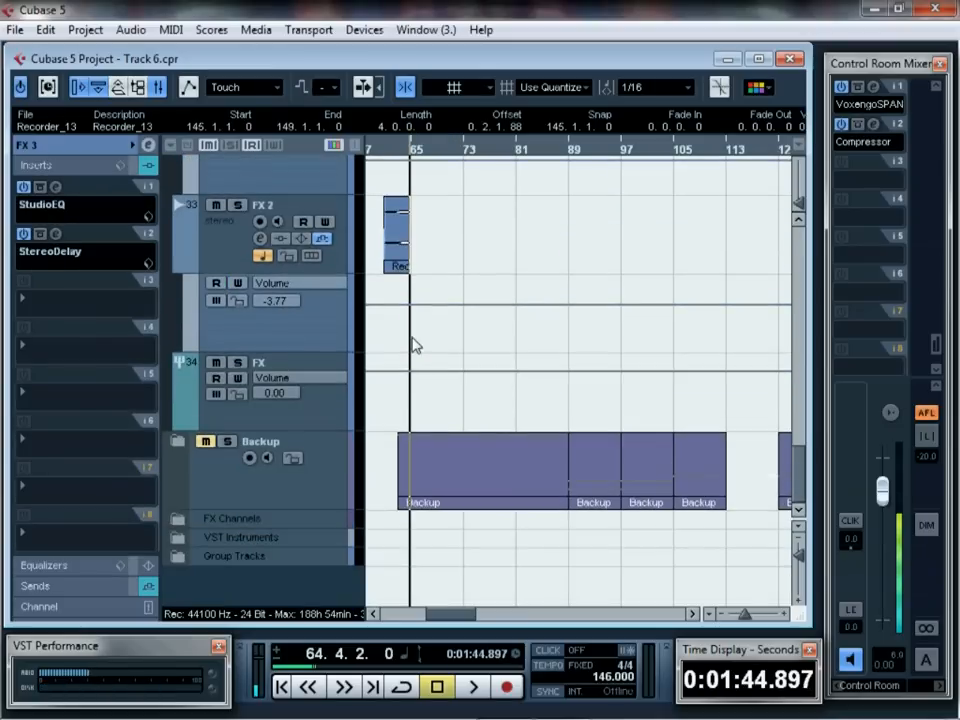
left_click(175, 447)
scroll(473, 362, "down", 6)
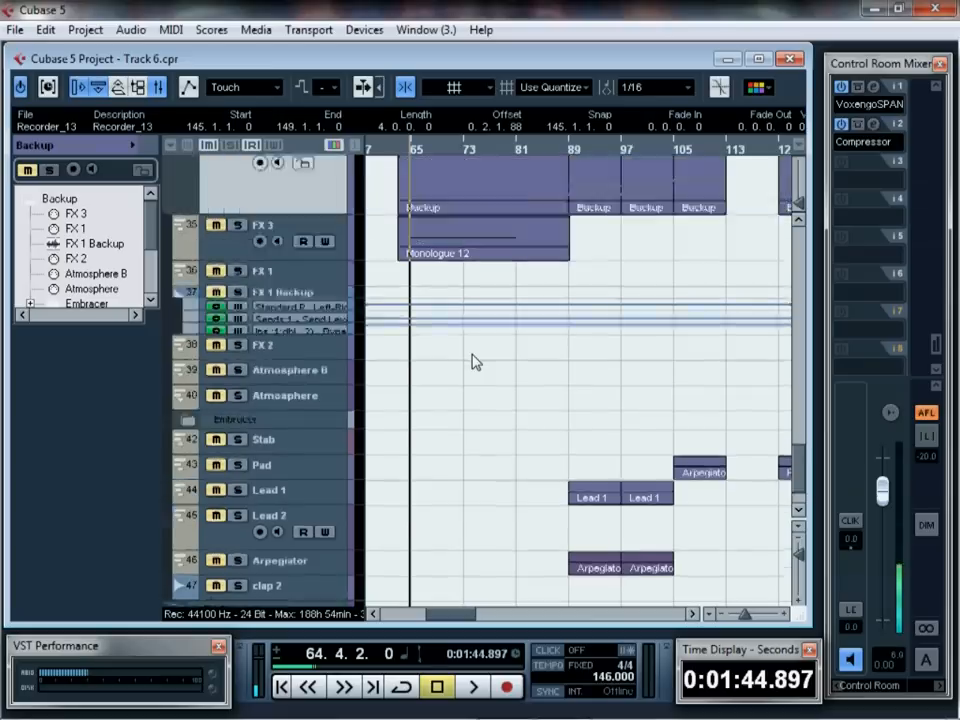
scroll(476, 363, "up", 2)
left_click(302, 321)
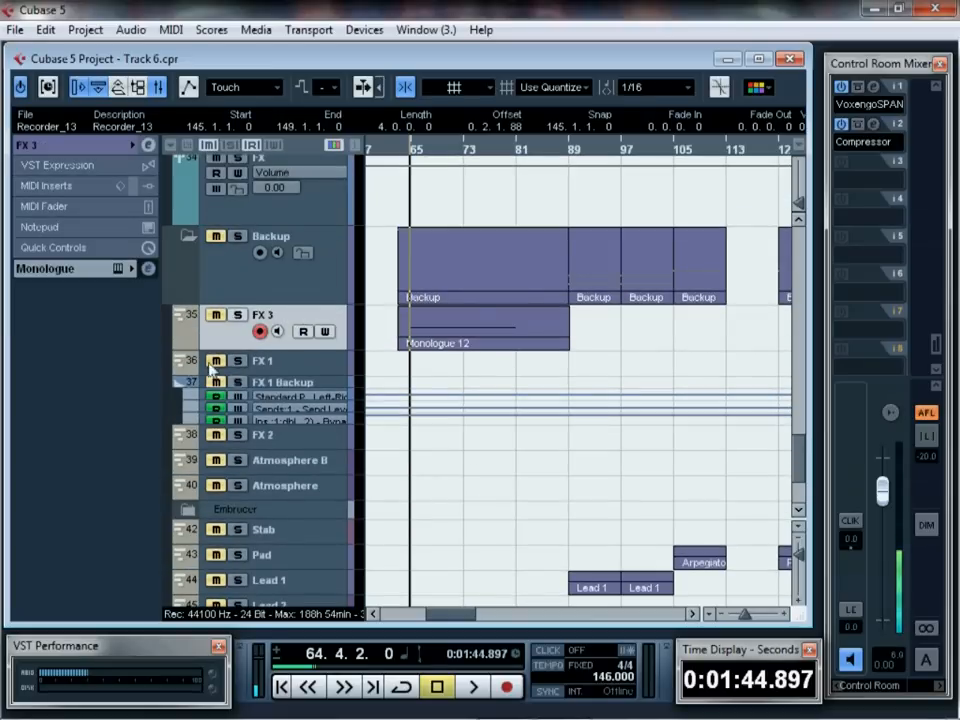
Step: Open the Monologue instrument of the backup FX 3 track and reposition its window over the project
left_click(127, 273)
left_click_drag(458, 125, 368, 133)
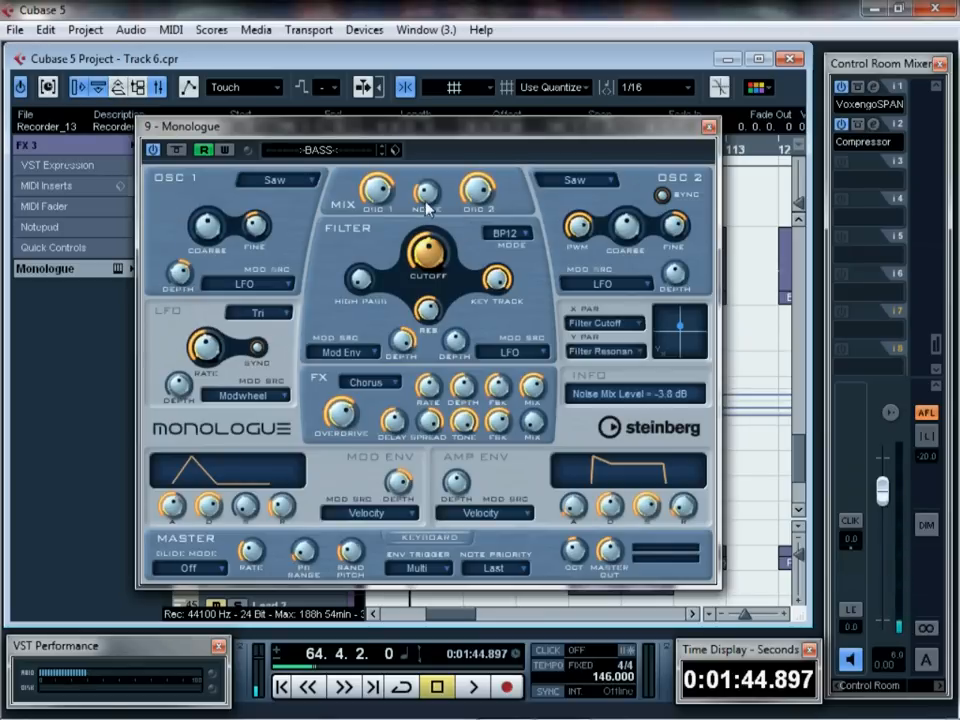
mouse_move(417, 126)
left_mouse_down()
mouse_move(567, 84)
mouse_move(475, 130)
mouse_move(433, 84)
left_mouse_up()
left_click(236, 316)
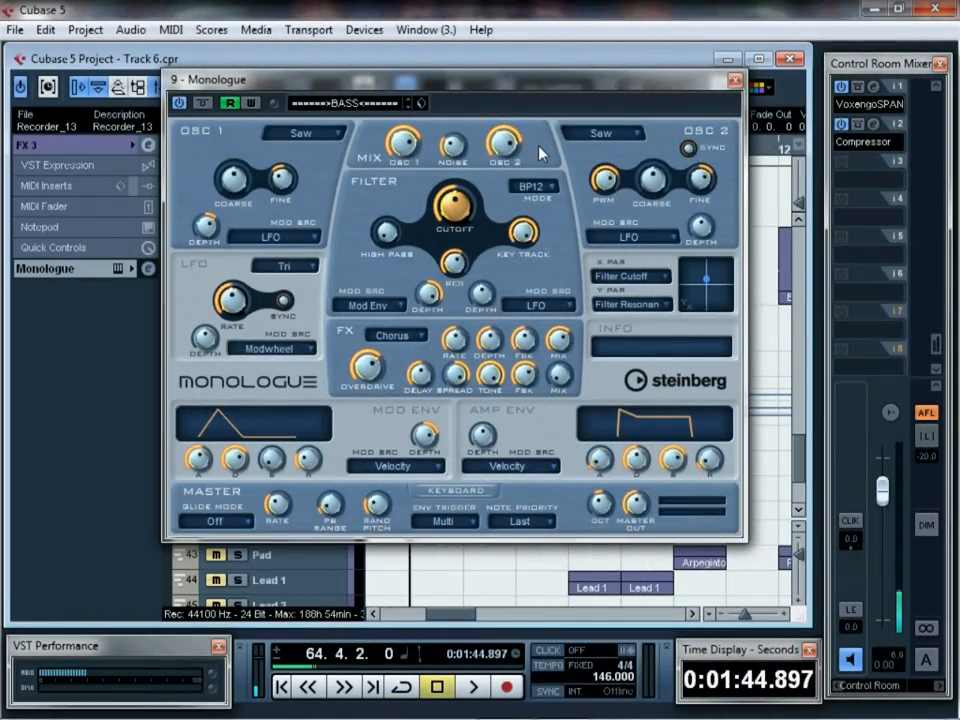
Step: Save the current Monologue sound as a preset named "MDMA Sweep 1"
left_click(421, 103)
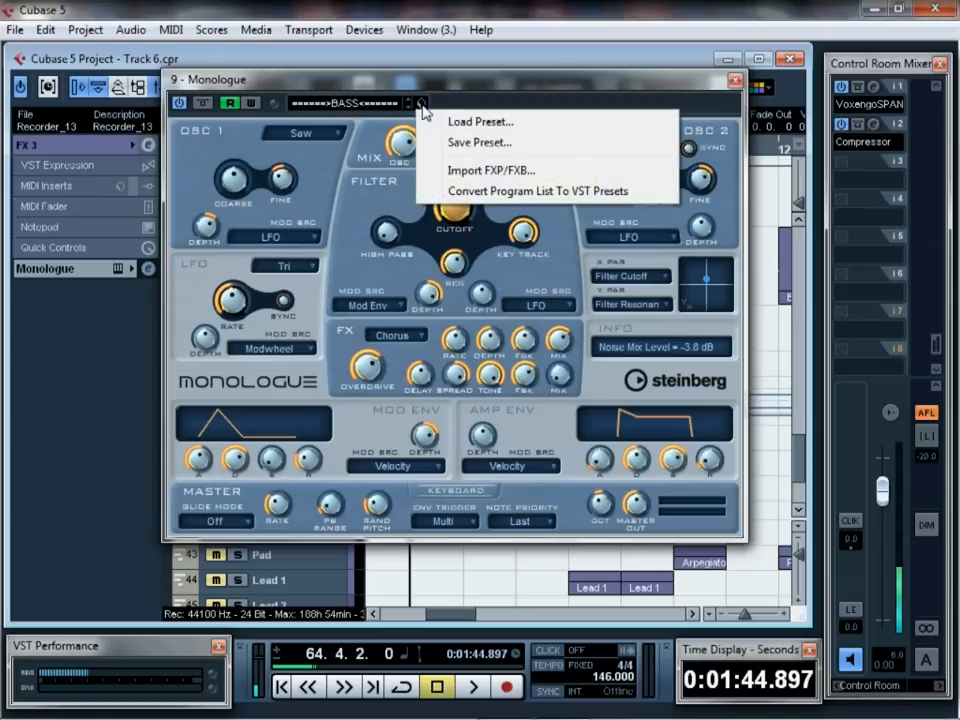
left_click(458, 144)
left_click_drag(621, 358, 564, 211)
left_click(511, 446)
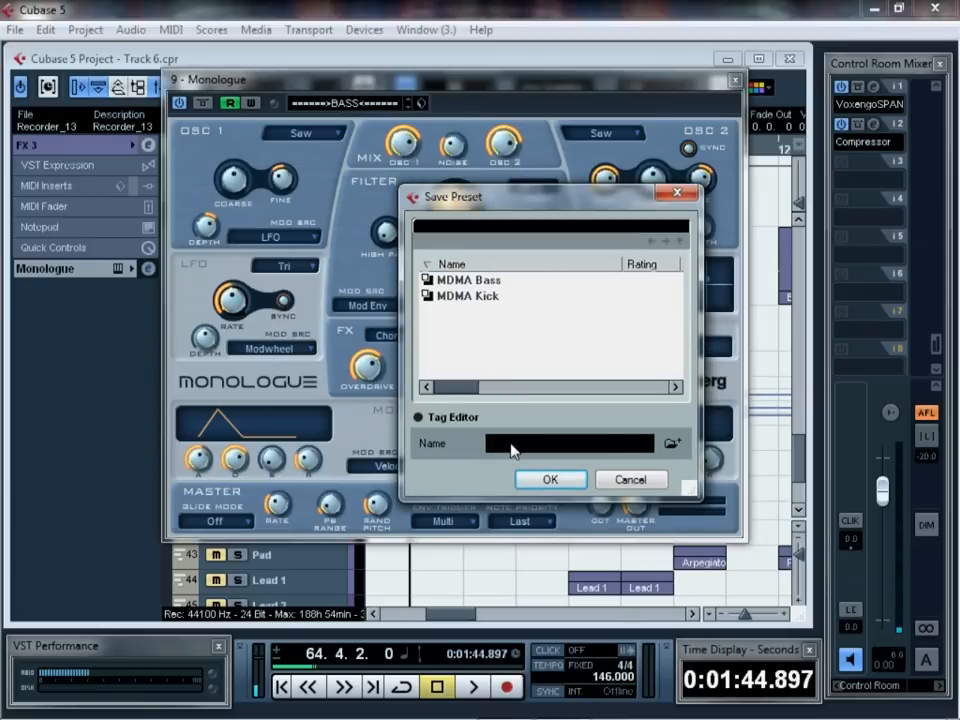
type("md")
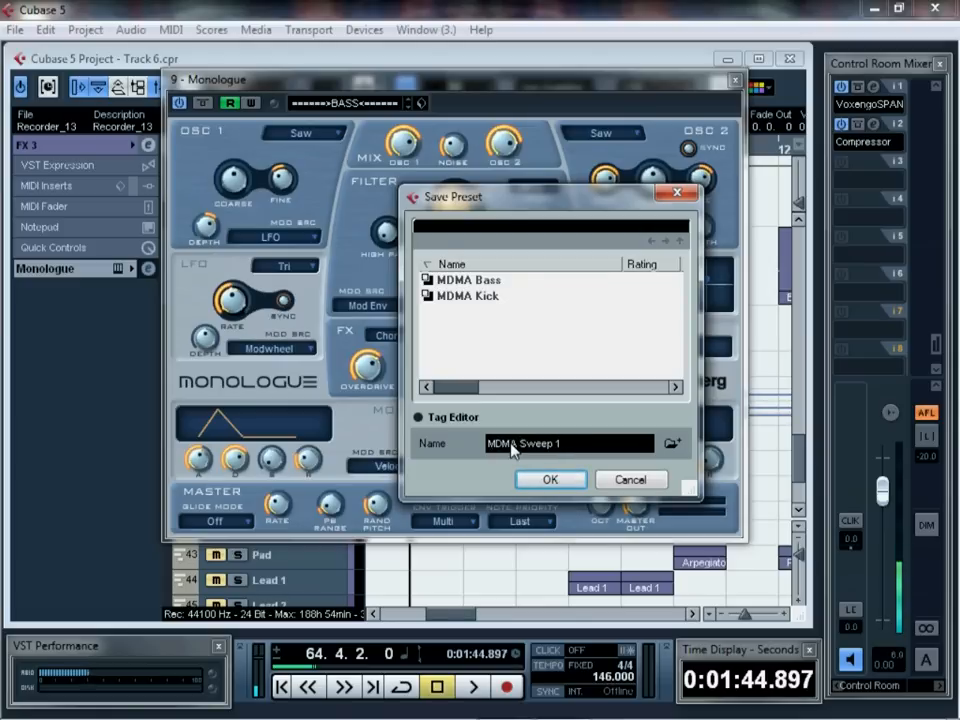
key("Return")
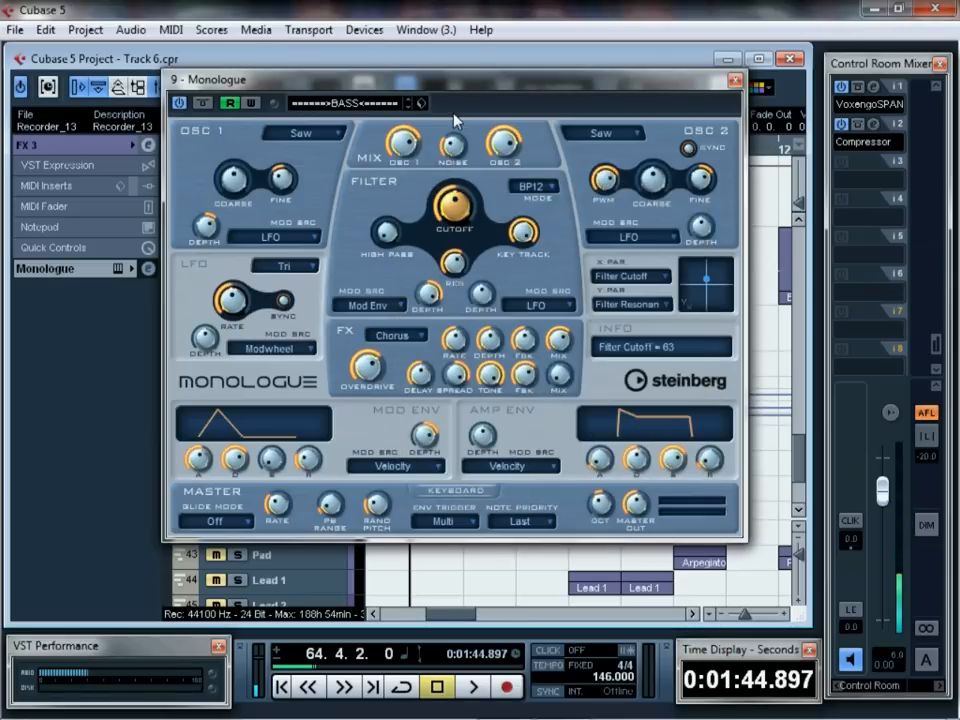
Step: Save the project under the new name "Track 7" in the track folder
left_click(16, 29)
left_click(97, 184)
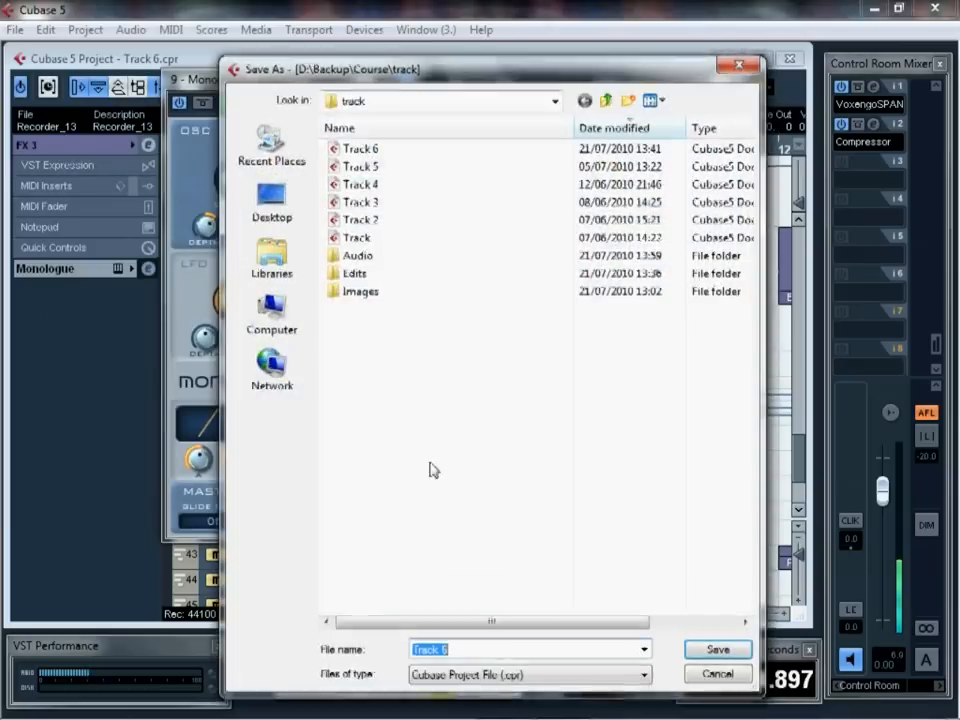
left_click(500, 648)
key("BackSpace")
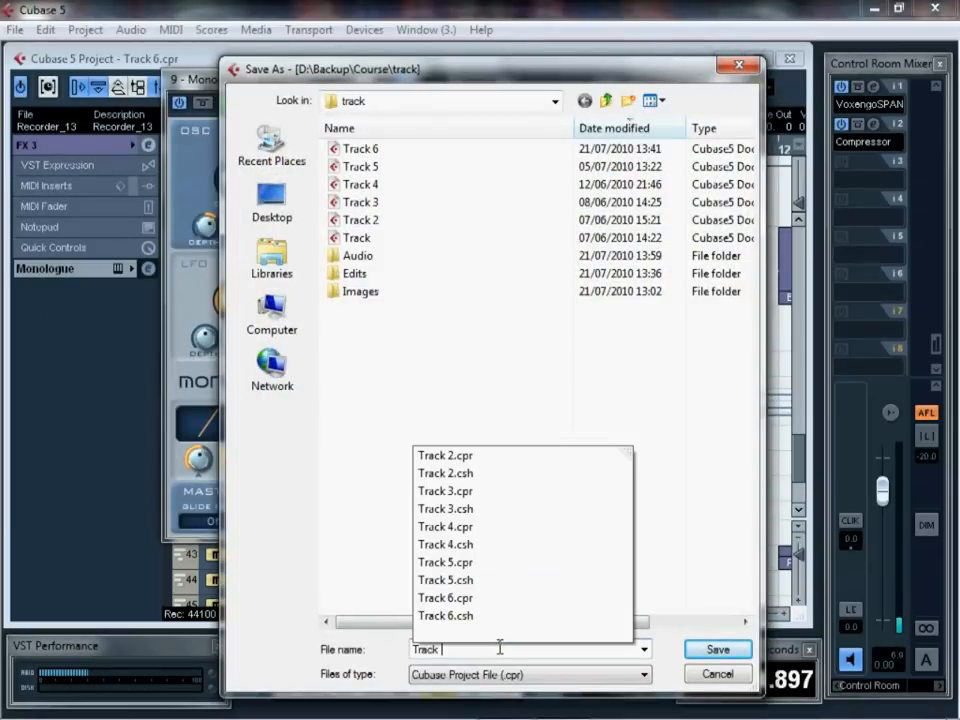
type("7")
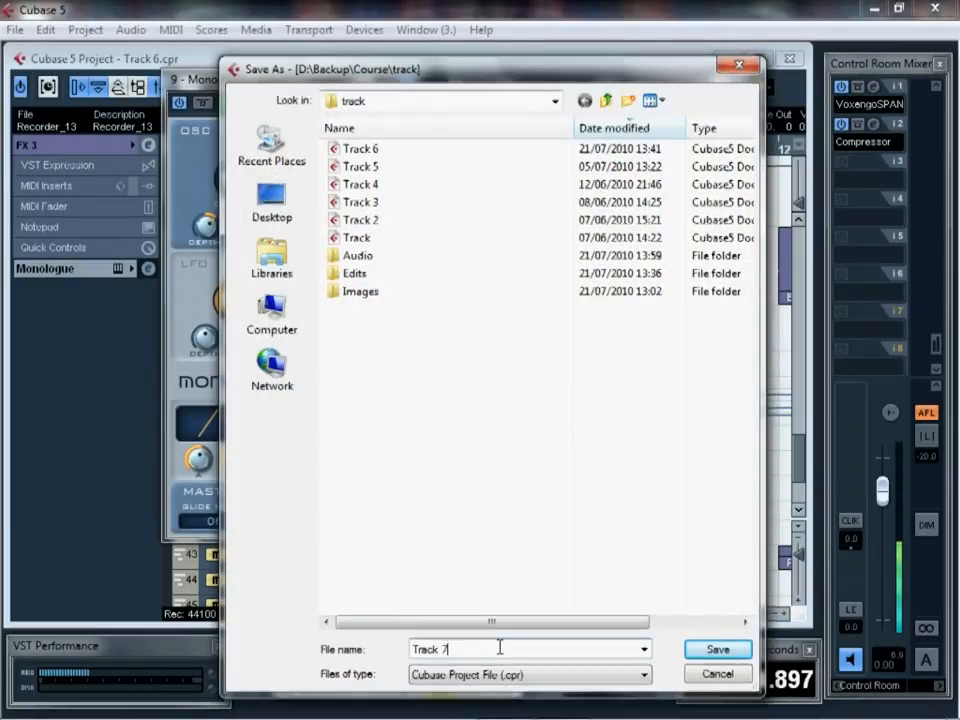
key("Return")
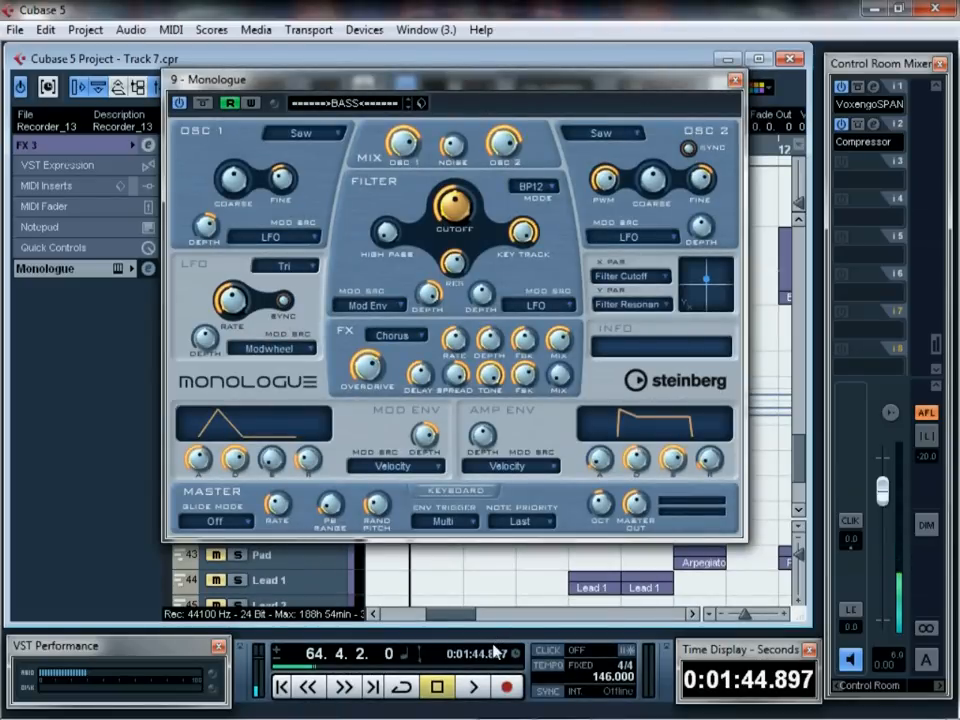
Step: Load the "======>BASS<======" program from Monologue's preset list
left_click(334, 103)
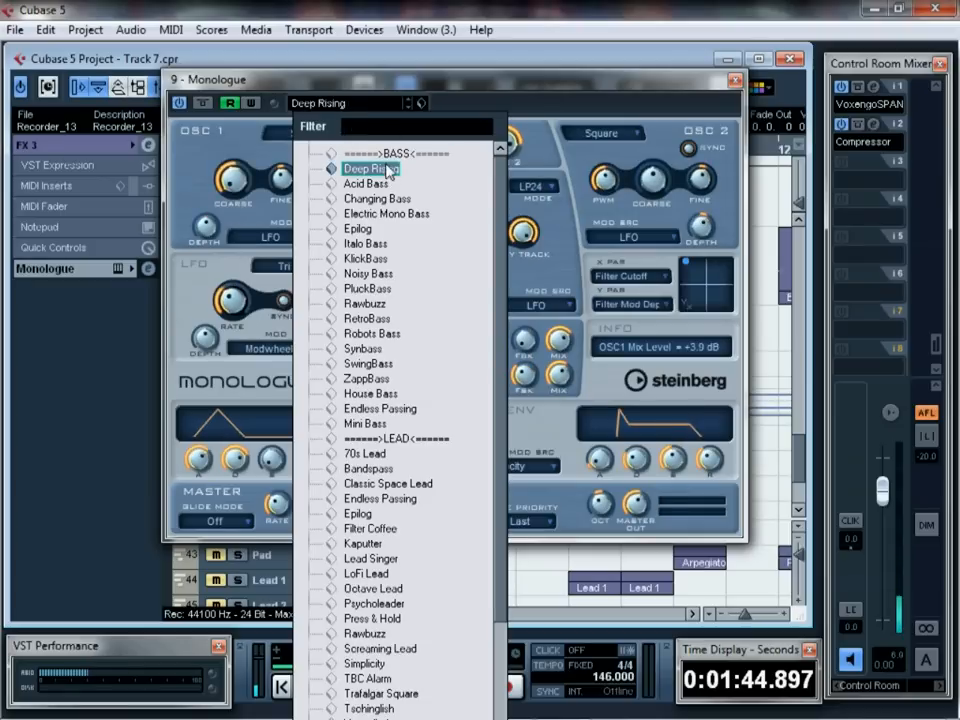
left_click(388, 156)
left_click(509, 92)
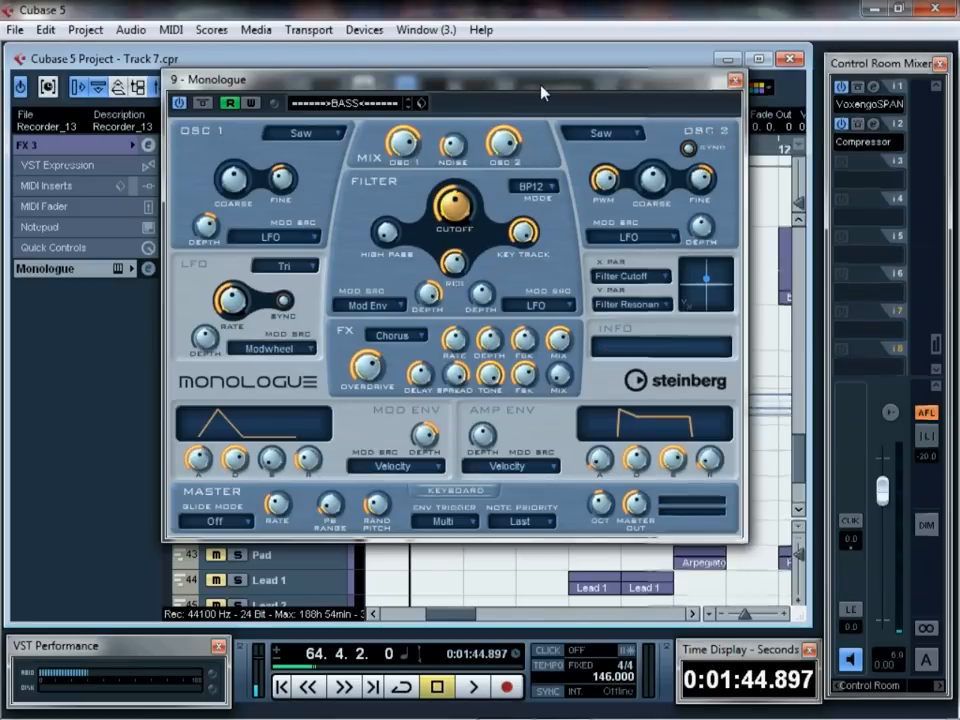
Step: Reload a fresh Monologue synth into VST instrument slot 9, create its MIDI track, and move its window clear of the track list
key("F11")
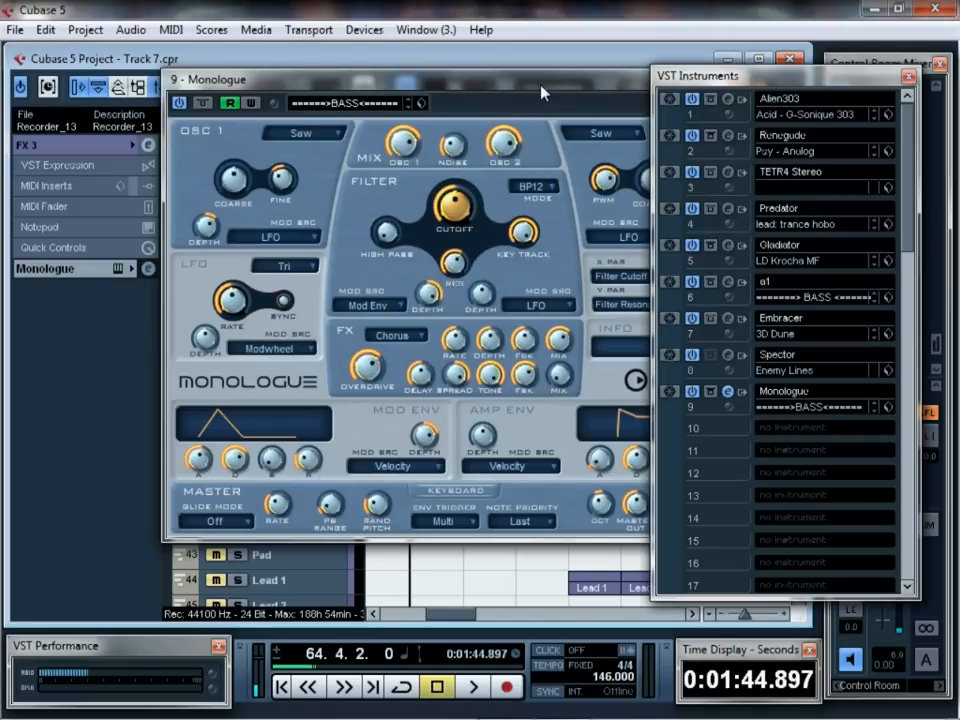
left_click(791, 398)
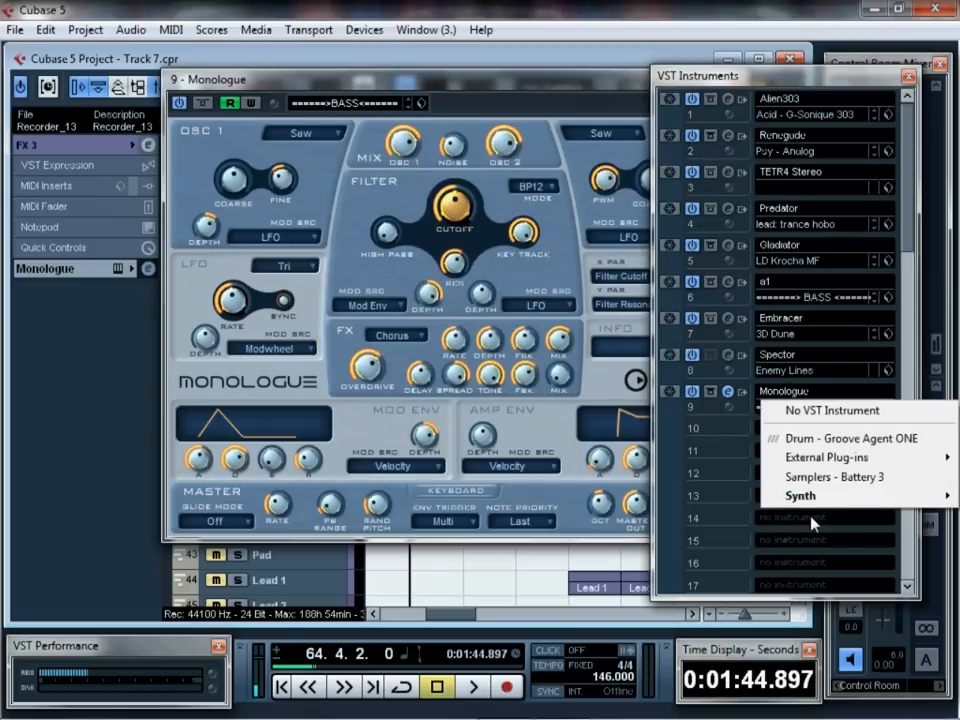
mouse_move(818, 500)
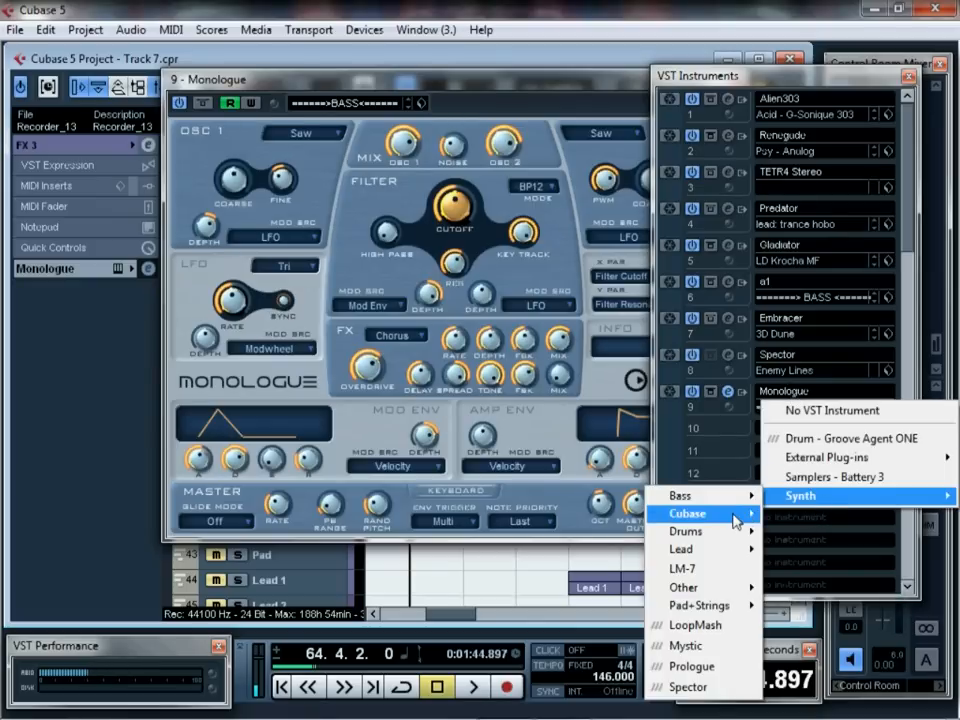
mouse_move(737, 521)
left_click(830, 598)
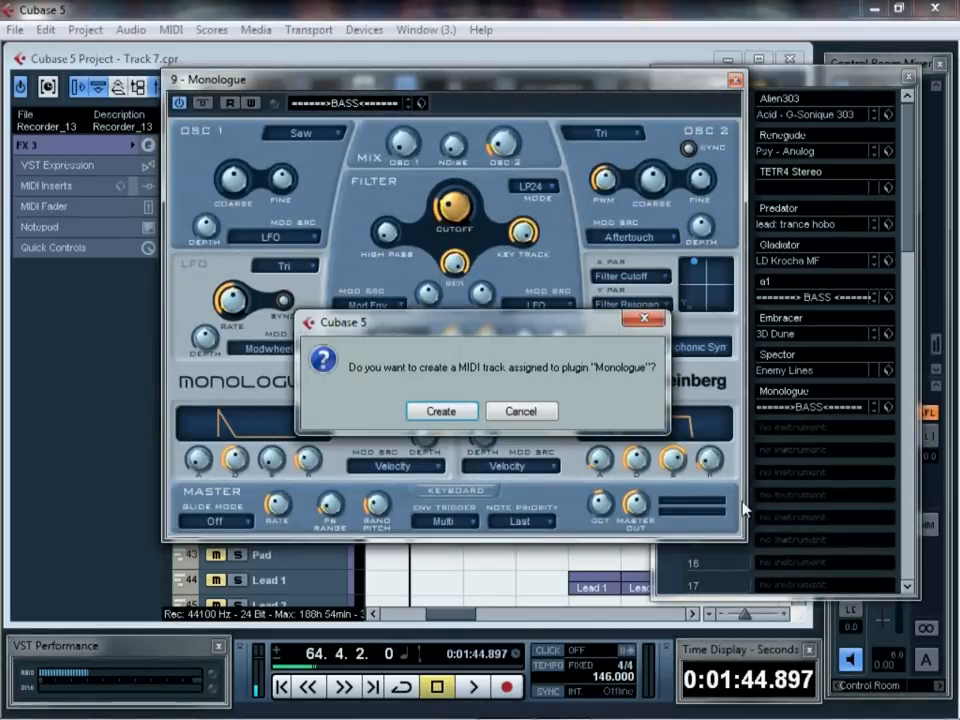
left_click(441, 411)
key("F11")
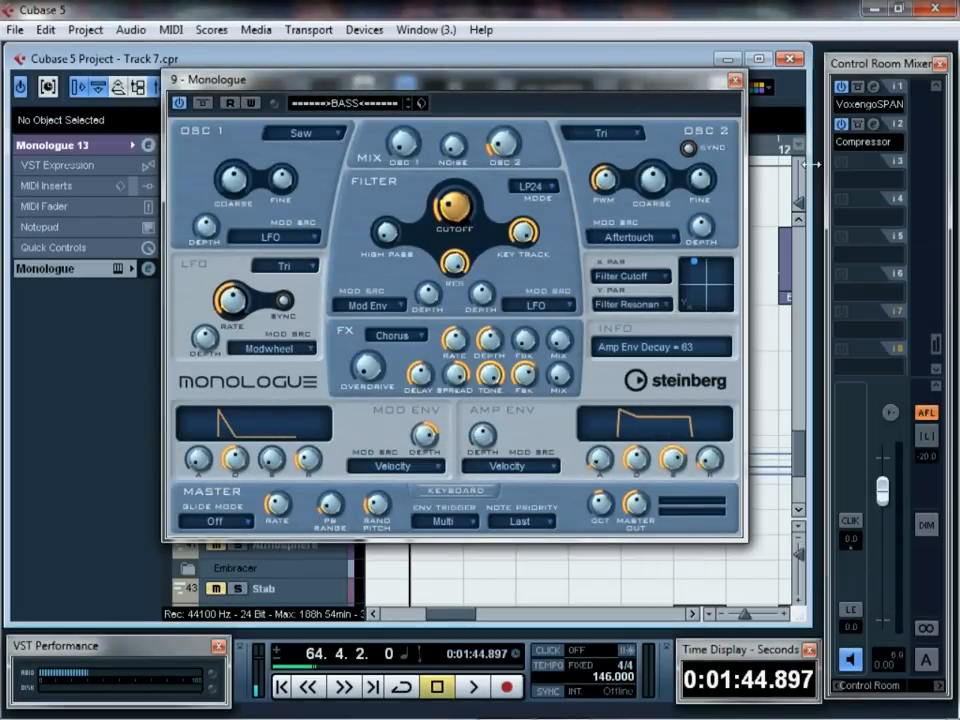
left_click_drag(575, 86, 848, 94)
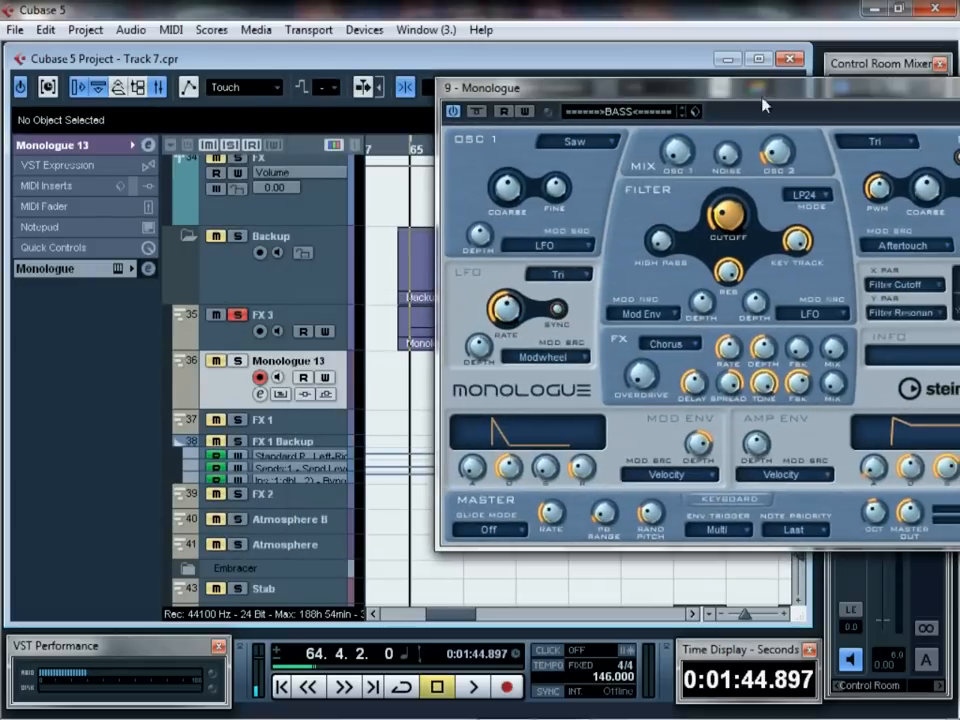
Step: Take the FX 3 track out of solo and route its MIDI output to 9 - Monologue
left_click(238, 317)
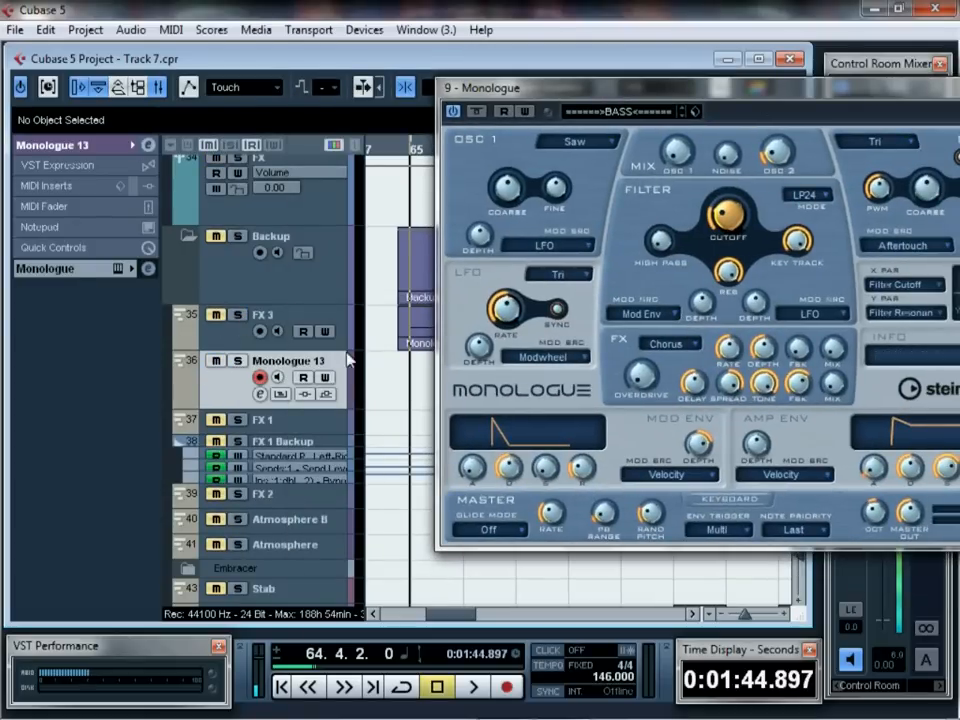
left_click(308, 316)
left_click(58, 149)
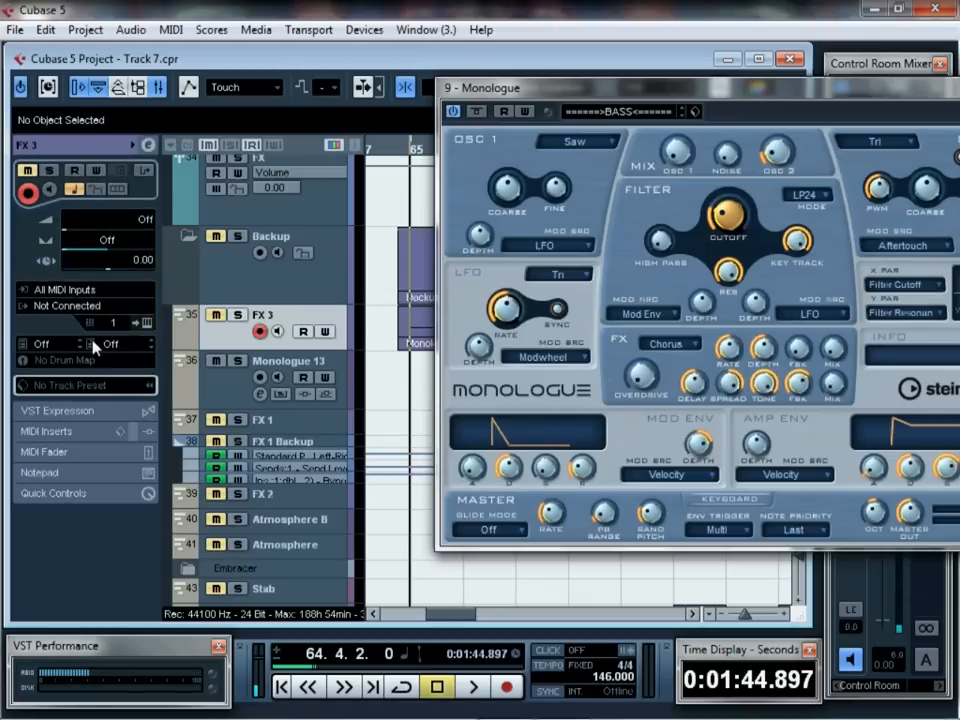
left_click(77, 312)
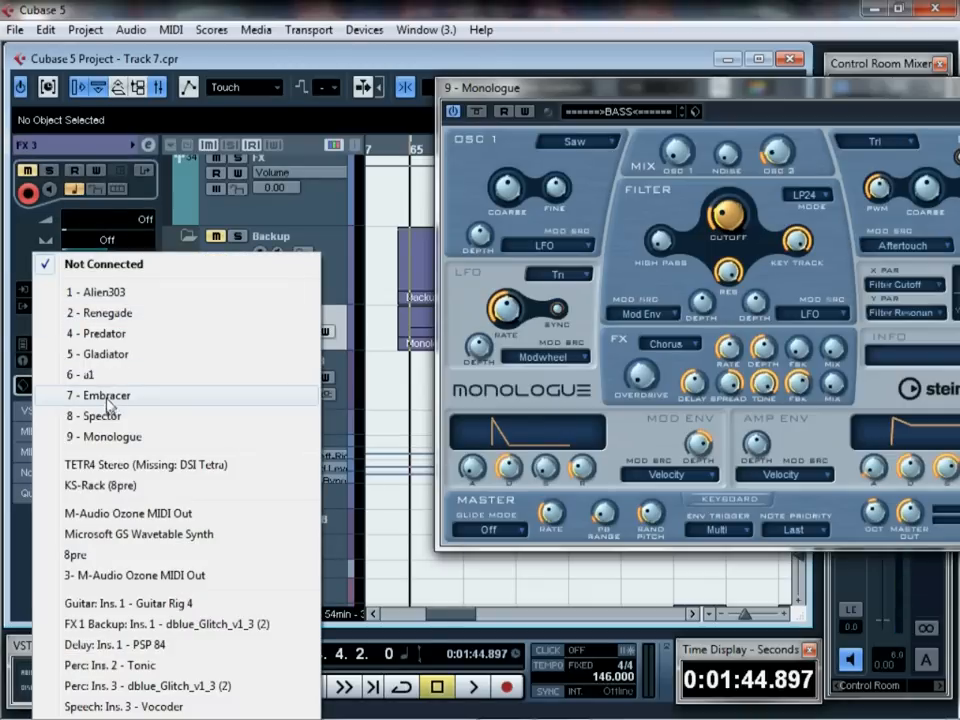
left_click(105, 437)
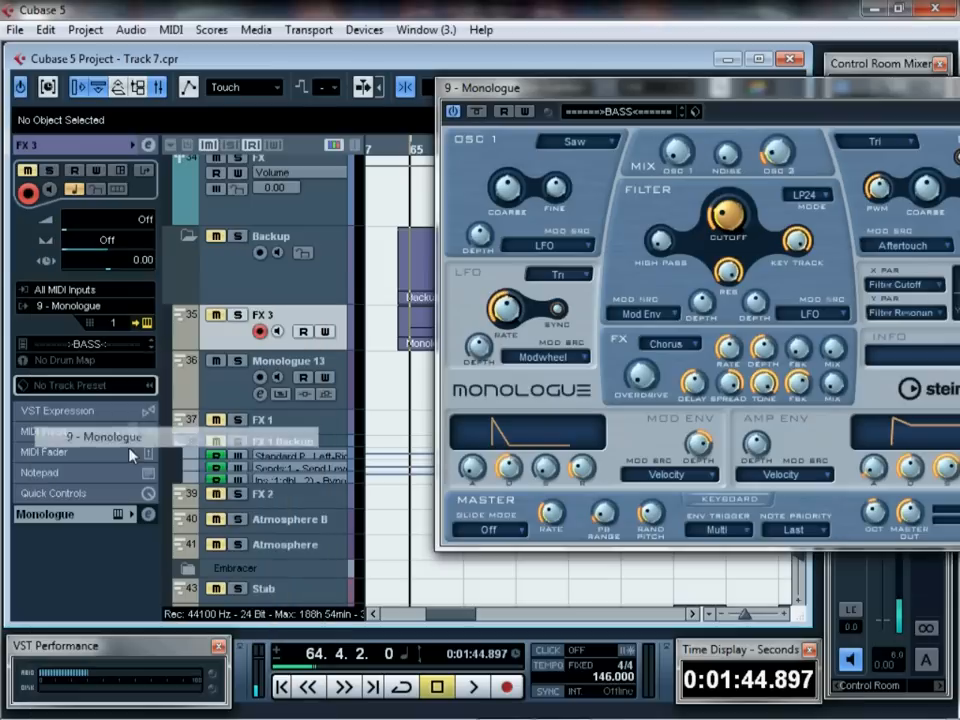
Step: Remove the extra Monologue 13 track, solo FX 3, and bring the synth window fully back into view
right_click(225, 395)
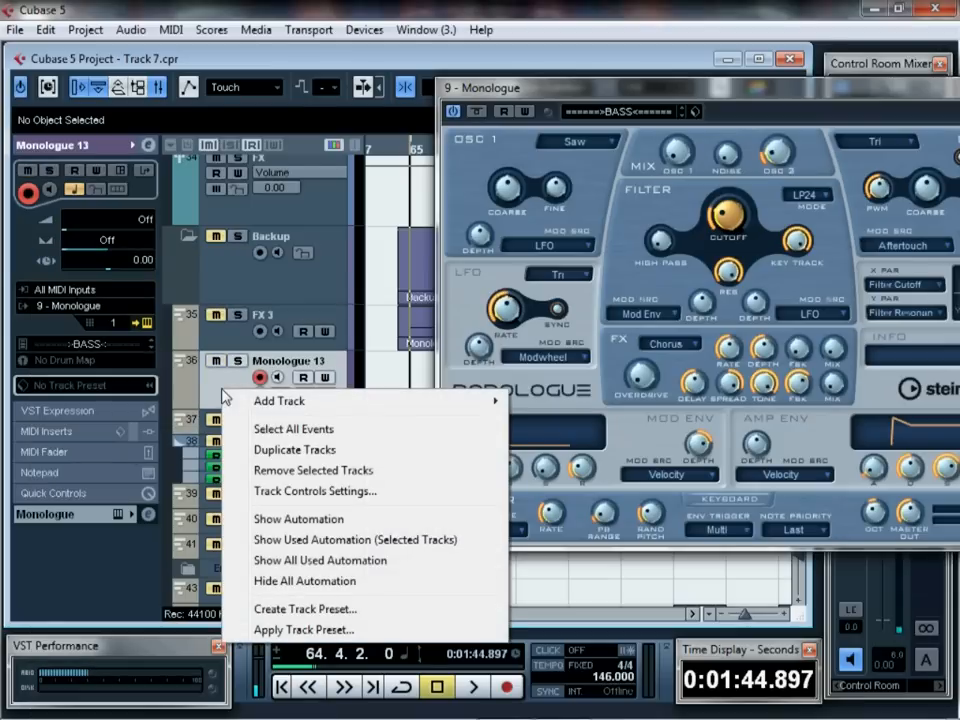
left_click(287, 469)
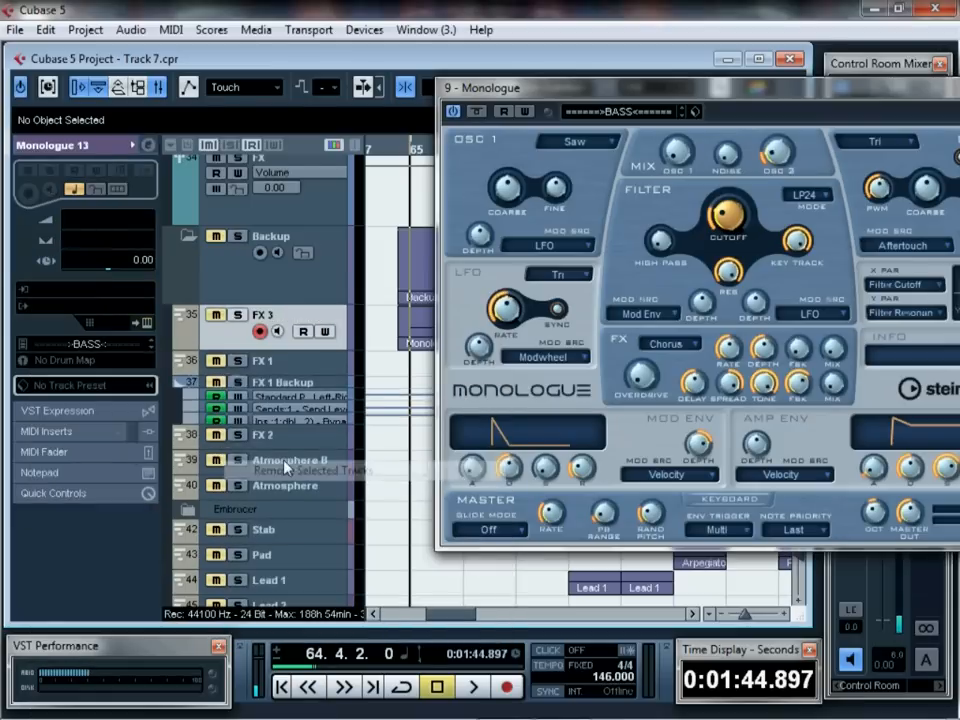
left_click(237, 314)
left_click_drag(677, 105, 428, 120)
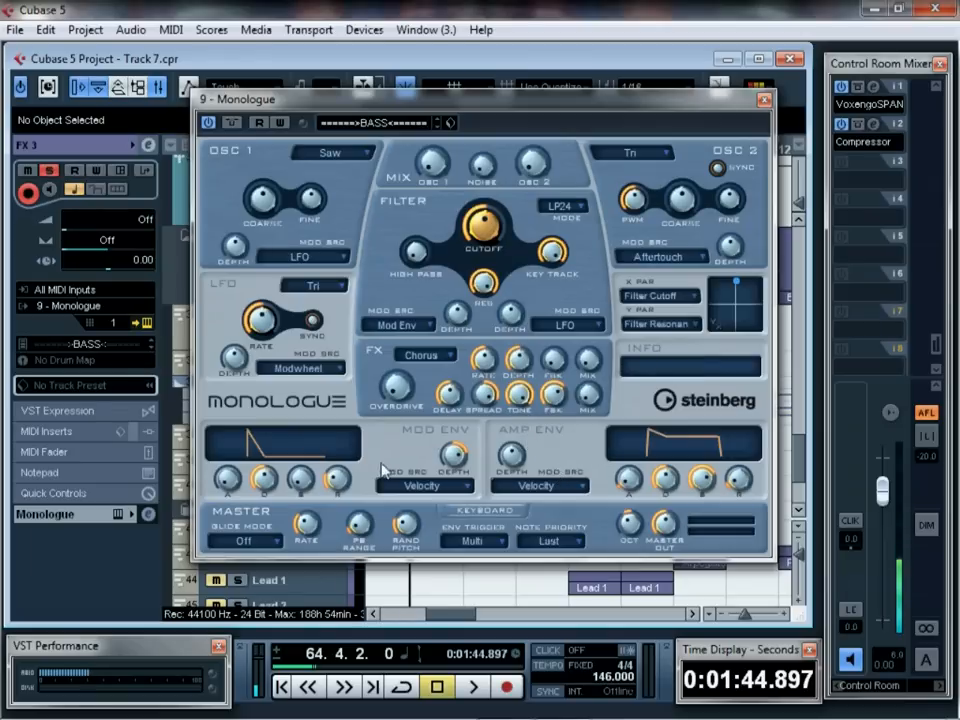
Step: Turn up oscillator 1's mix level and shape it with a BP12 filter at reduced resonance and a cutoff of 79
left_click_drag(450, 176, 446, 28)
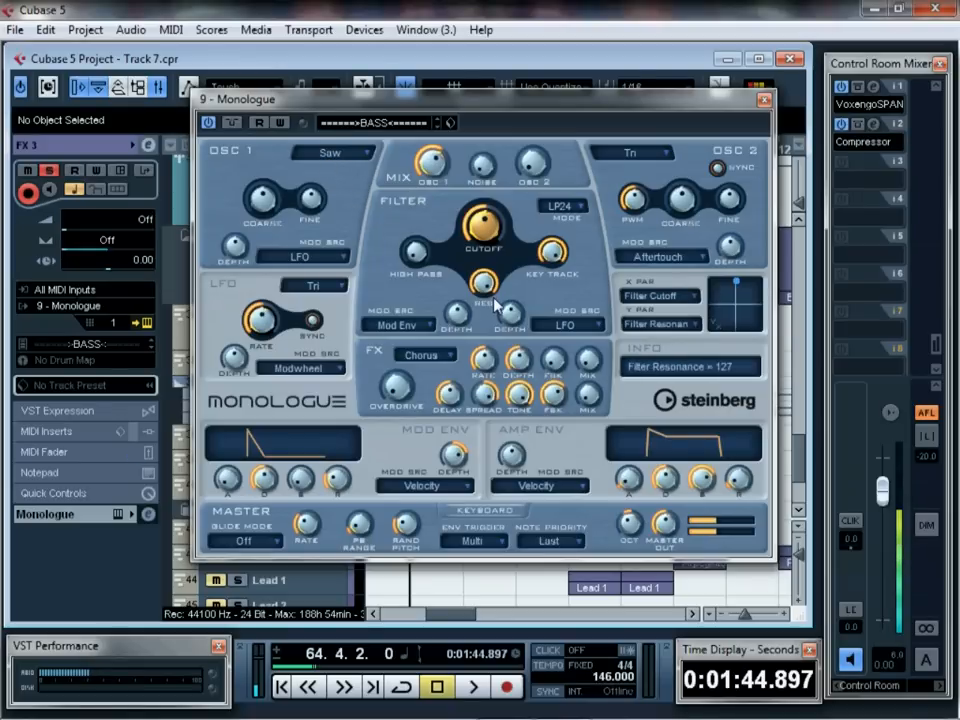
left_click_drag(489, 291, 475, 403)
left_click_drag(477, 235, 476, 200)
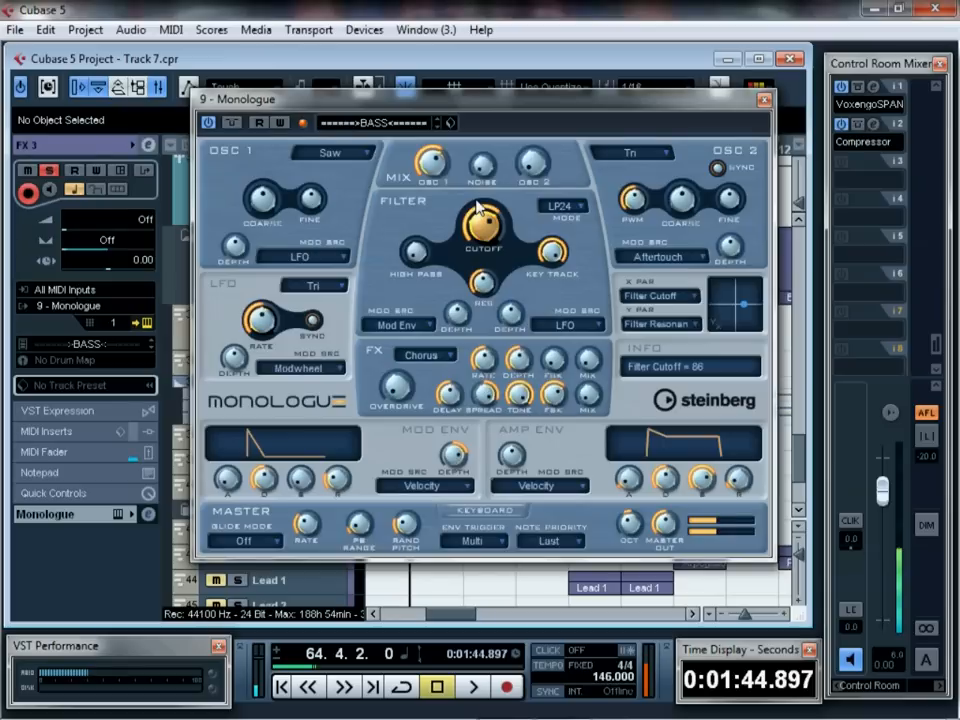
left_click(560, 206)
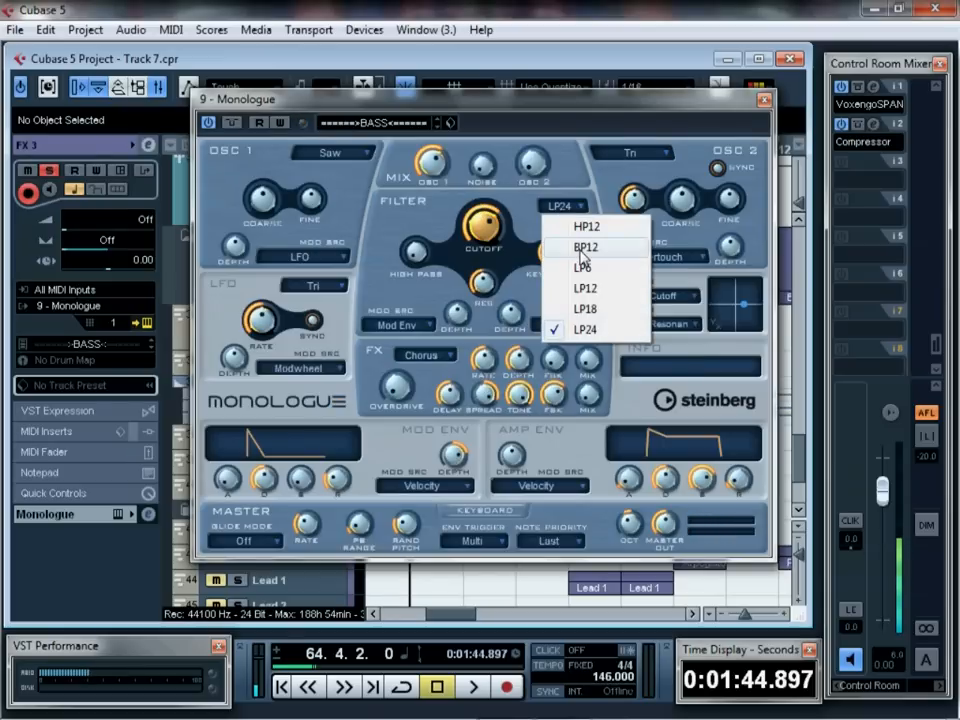
left_click(583, 248)
left_click_drag(485, 225, 494, 258)
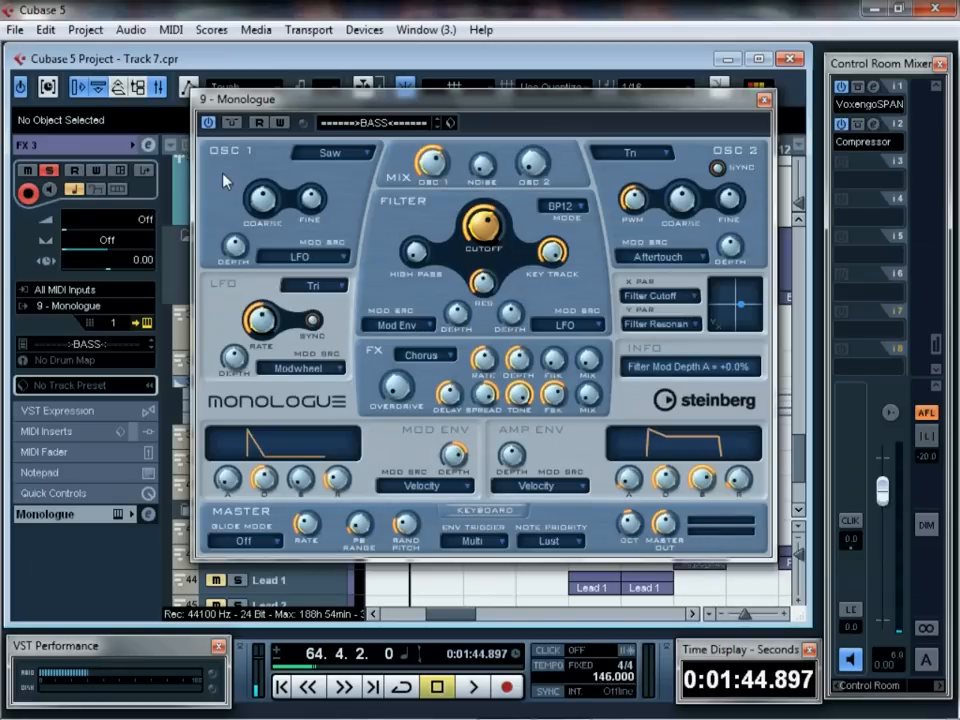
Step: Detune oscillator 1 slightly with some LFO modulation depth, and mix in noise
left_click_drag(311, 199, 313, 245)
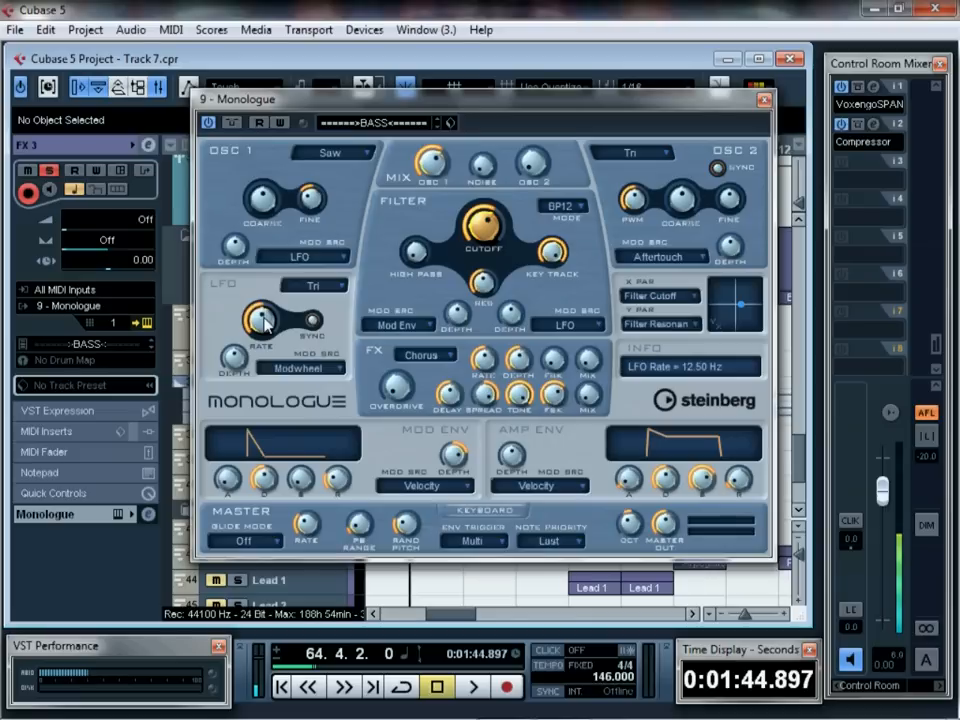
left_click_drag(235, 256, 233, 205)
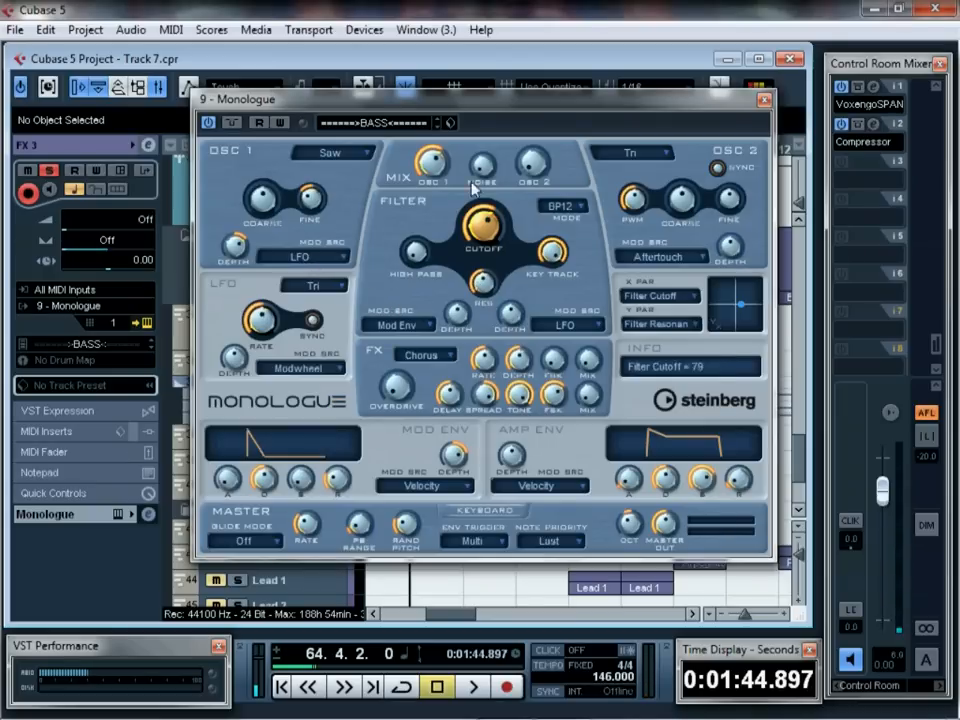
left_click_drag(489, 180, 489, 90)
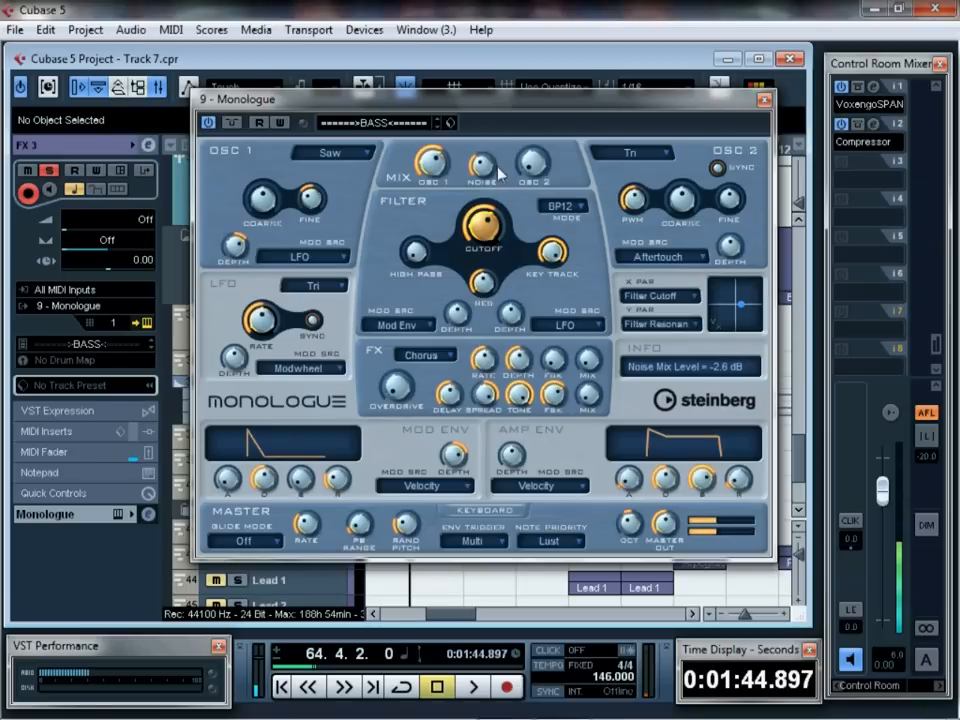
left_click_drag(500, 175, 490, 158)
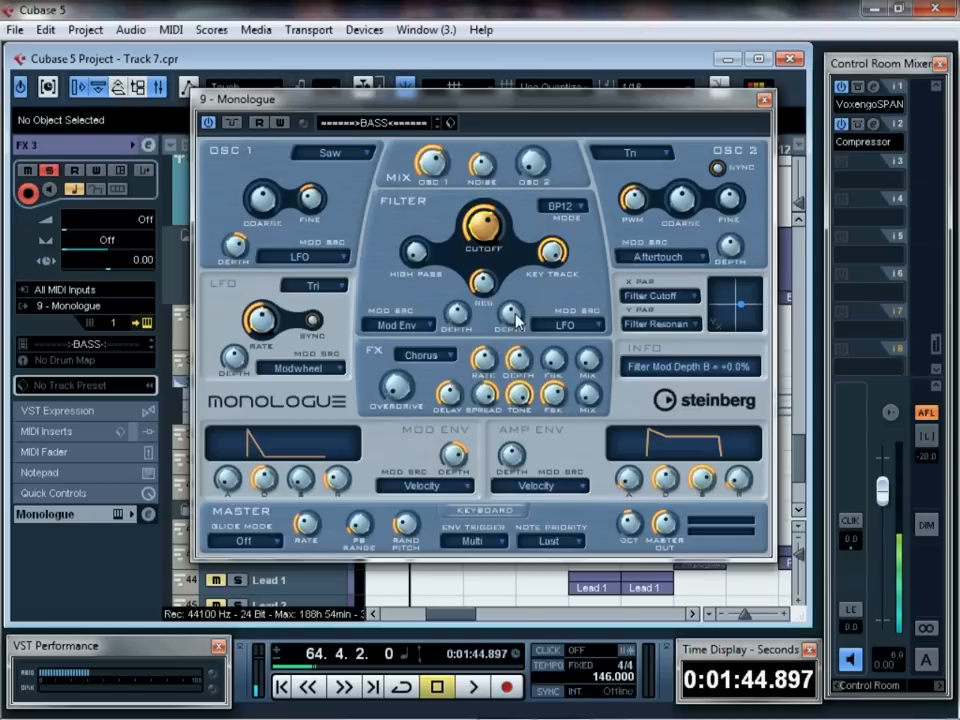
Step: Try modulating the filter with the LFO at a depth of -20%
scroll(515, 318, "down", 2)
scroll(515, 328, "down", 5)
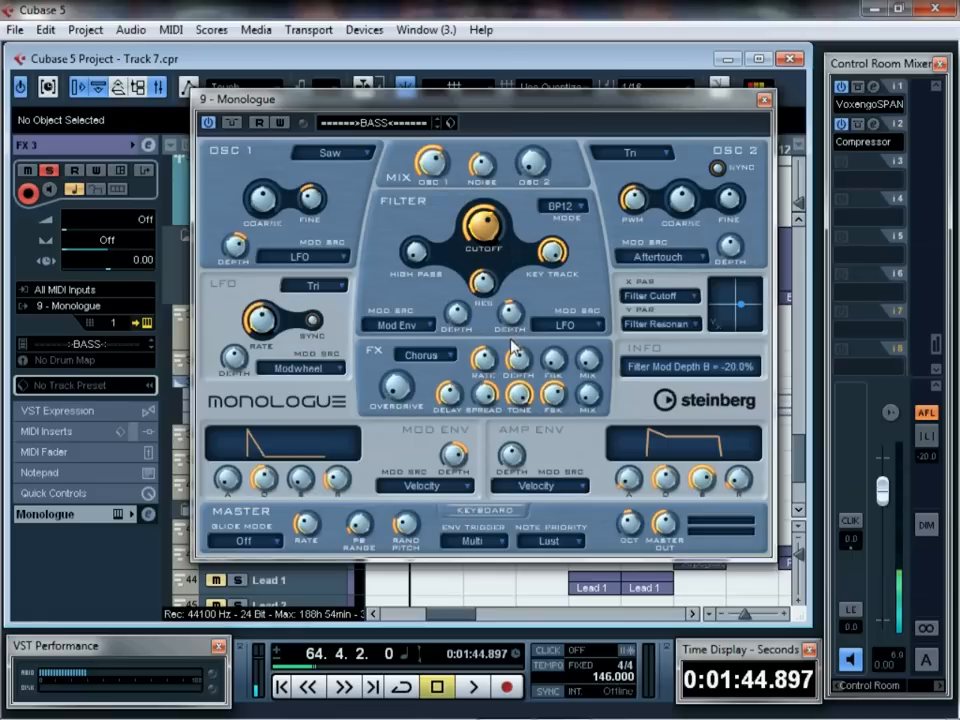
left_click_drag(512, 322, 515, 292)
left_click(465, 322)
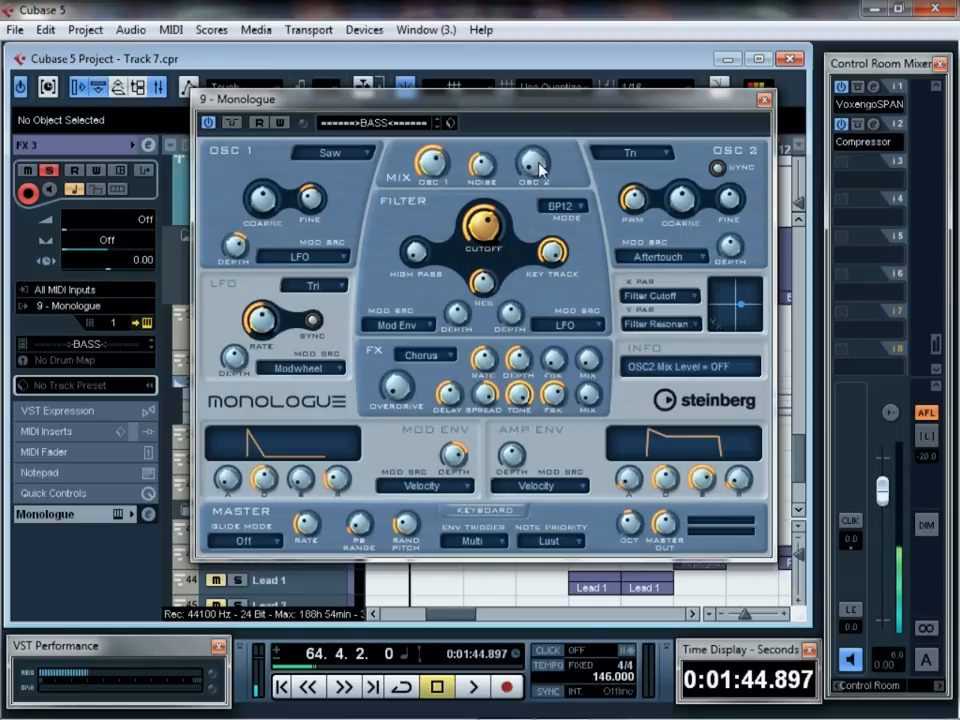
Step: Set oscillator 2 to the Saw waveform and mix it in at +3.1 dB alongside oscillator 1
left_click(630, 152)
left_click(634, 171)
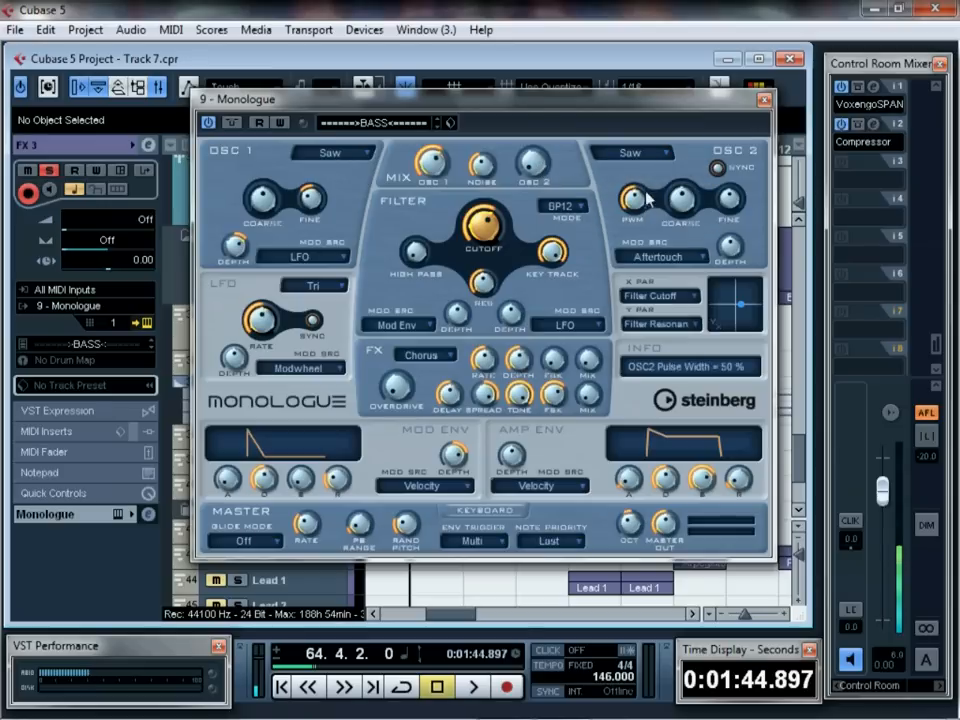
left_click_drag(634, 197, 648, 173)
left_click_drag(537, 180, 442, 384)
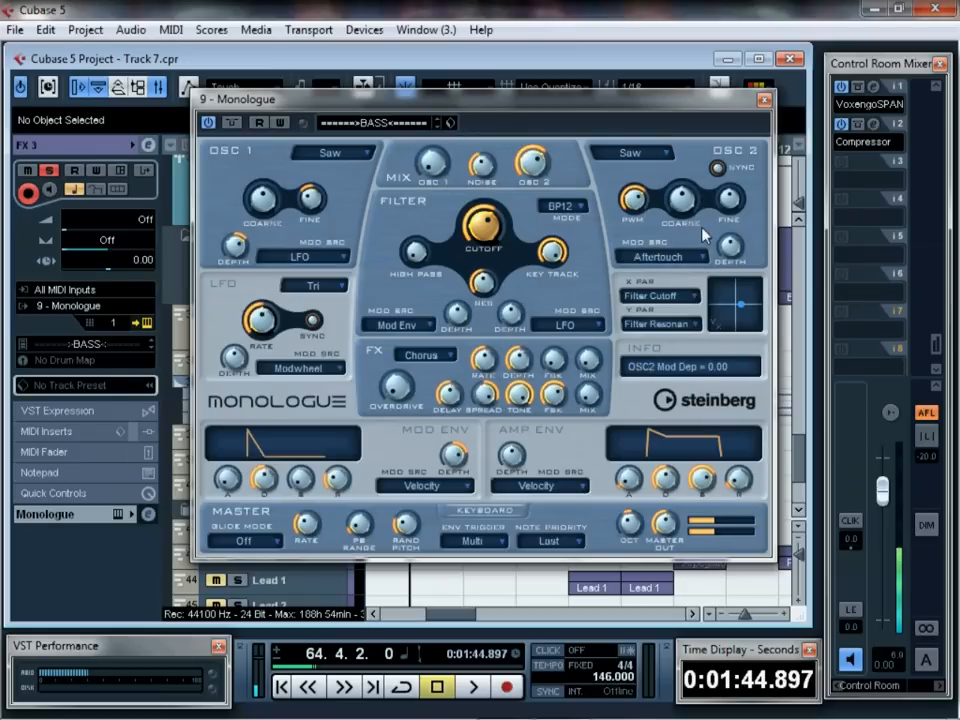
left_click_drag(540, 166, 523, 158)
left_click_drag(431, 162, 447, 28)
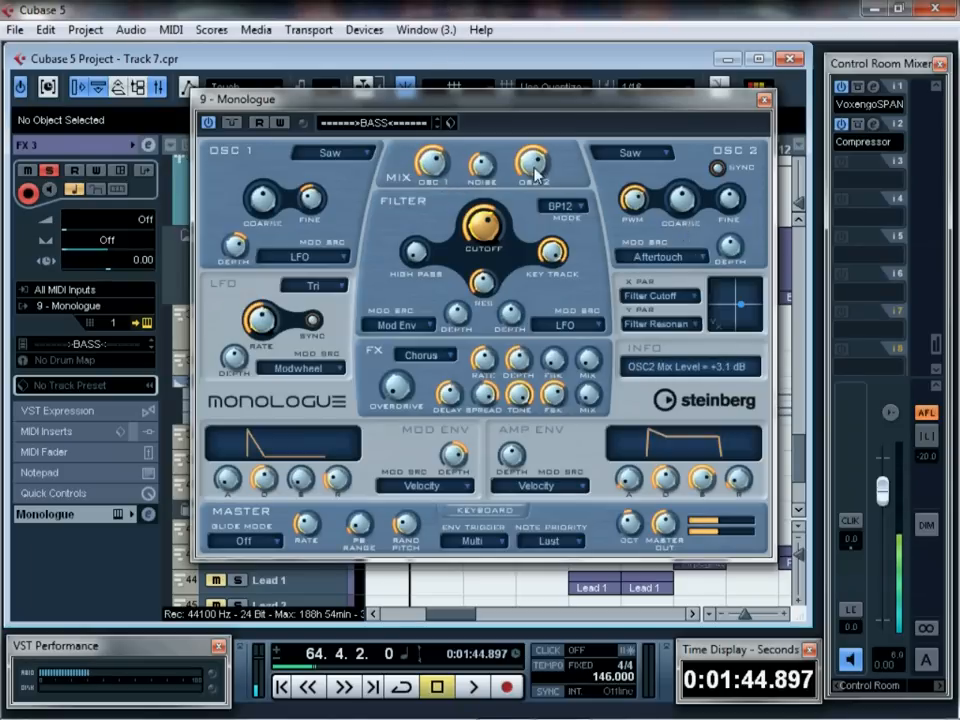
left_click_drag(640, 208, 627, 262)
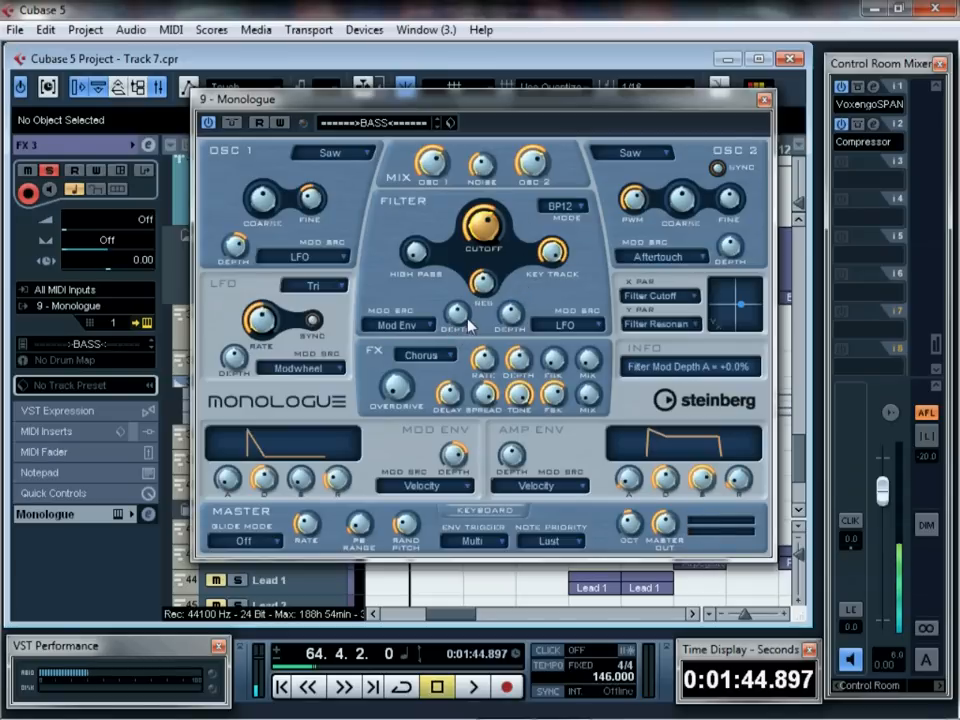
Step: Modulate the filter with the mod envelope at -72% depth and an attack of 60, with the cutoff raised to 87
left_click_drag(466, 324, 469, 410)
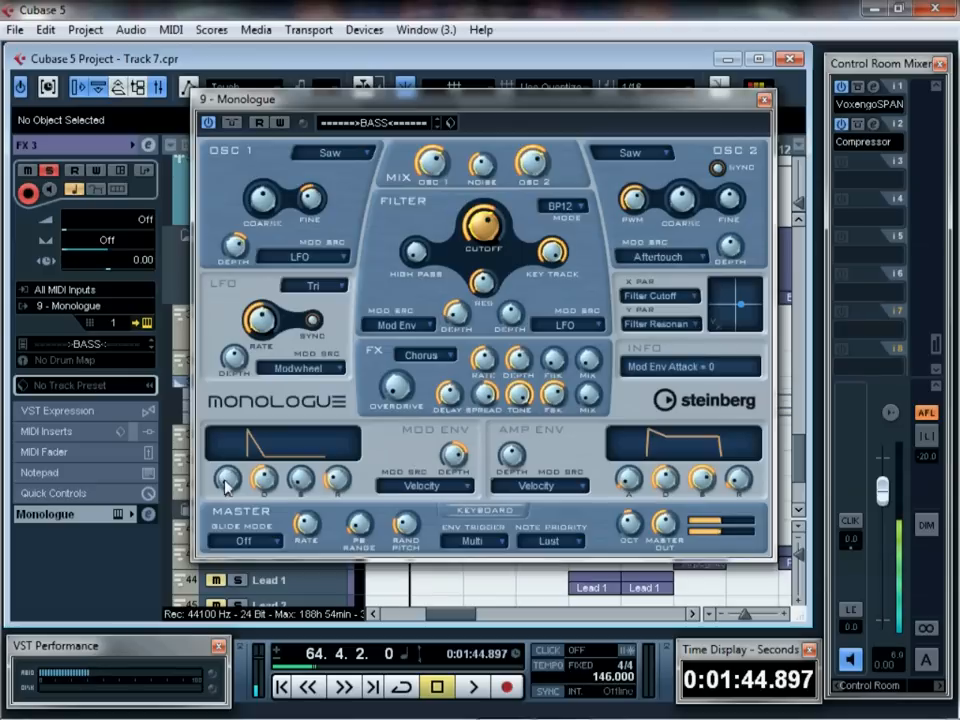
left_click_drag(229, 487, 240, 382)
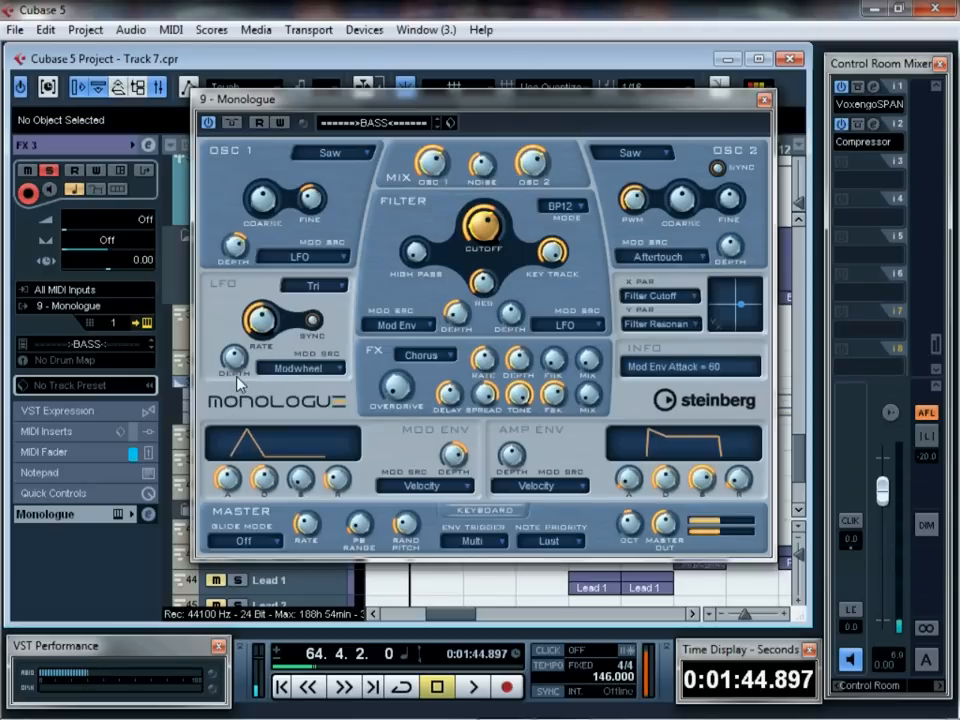
left_click_drag(472, 238, 470, 218)
left_click_drag(474, 280, 474, 271)
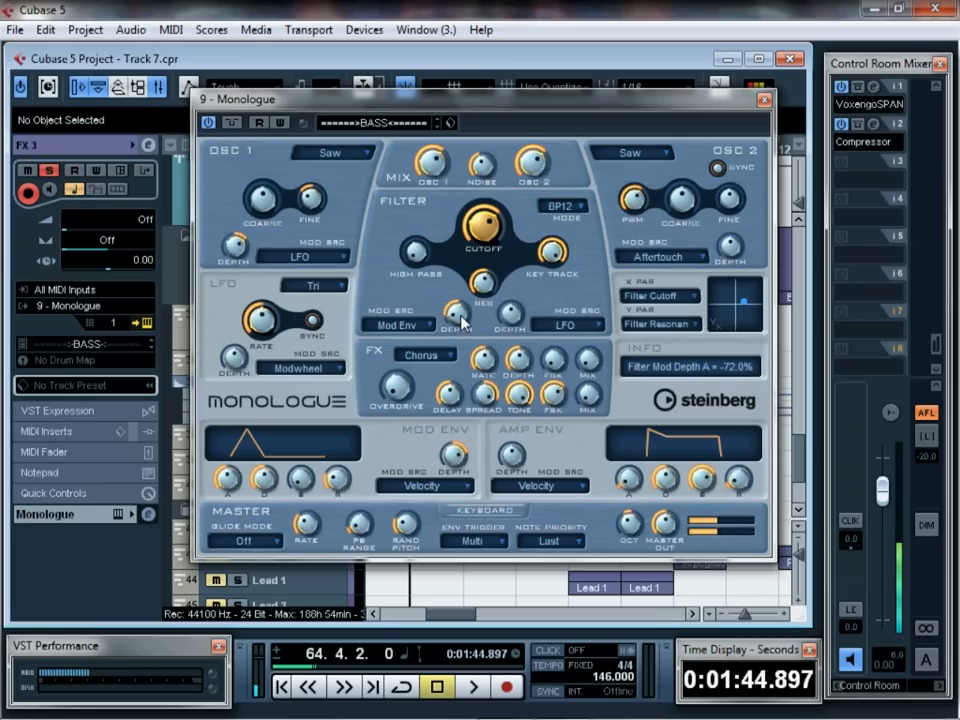
Step: Compare mod envelope attack settings of 0, 53 and 101, leaving the attack slightly below 101
left_click_drag(228, 478, 237, 580)
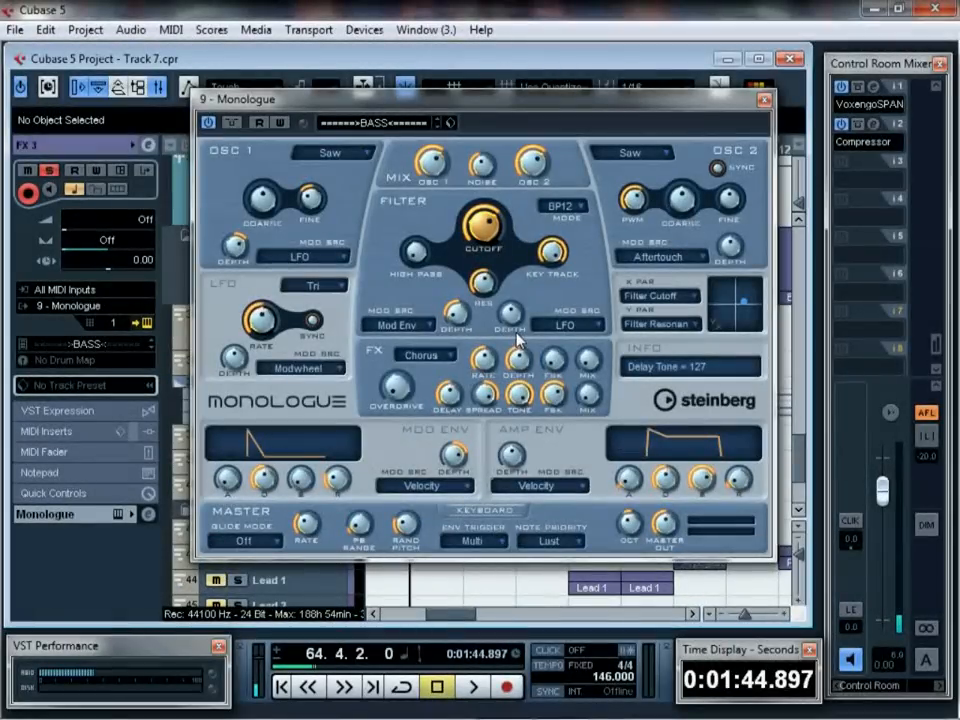
left_click_drag(228, 474, 228, 393)
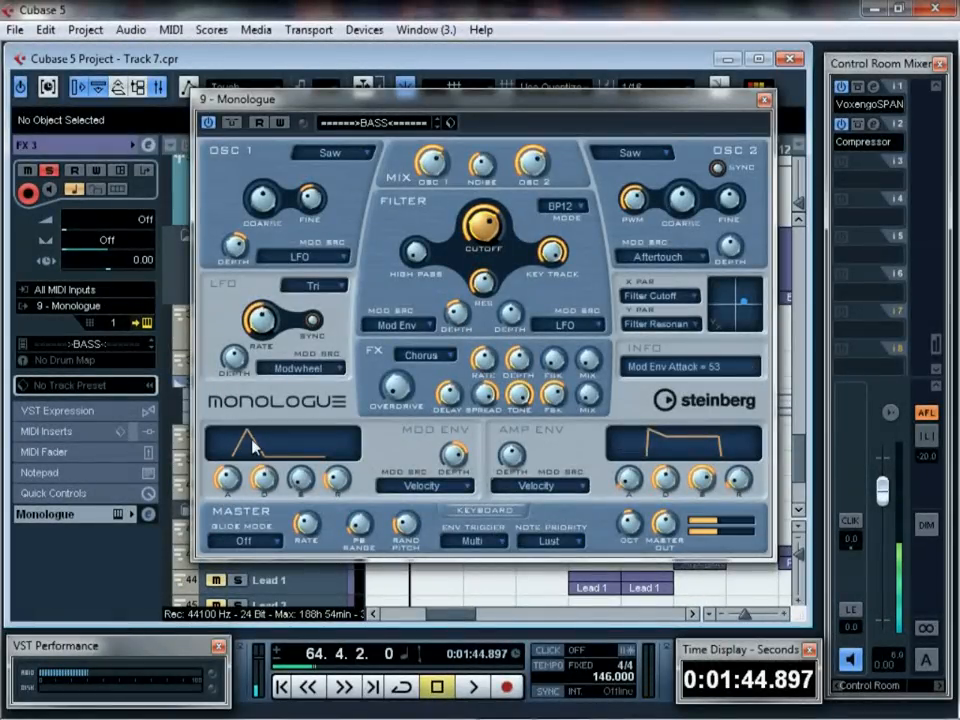
left_click_drag(227, 479, 223, 401)
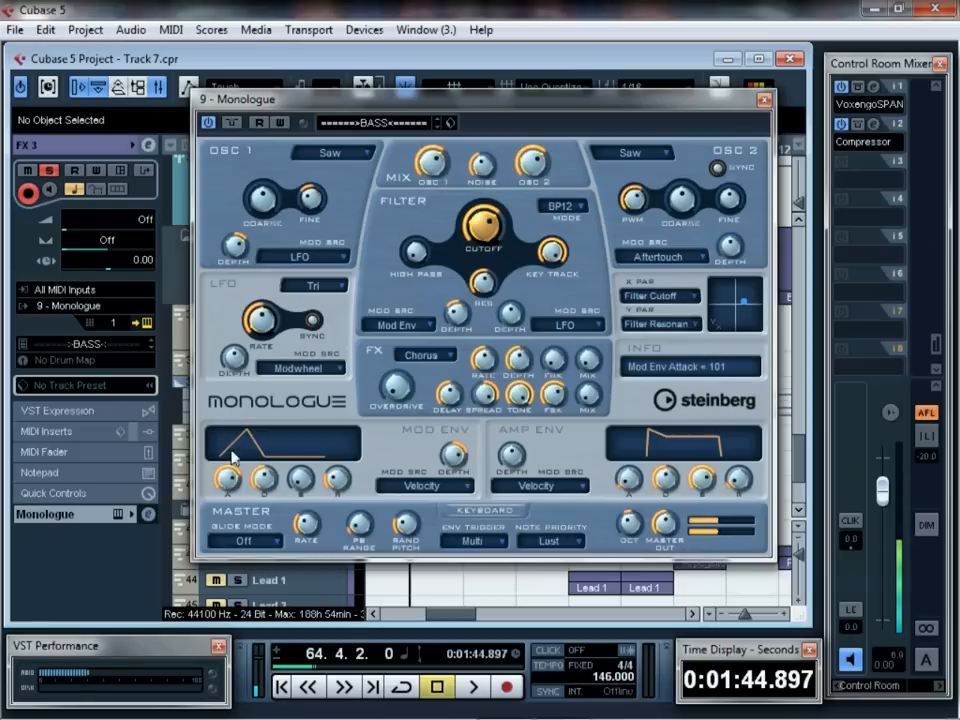
left_click_drag(236, 461, 244, 508)
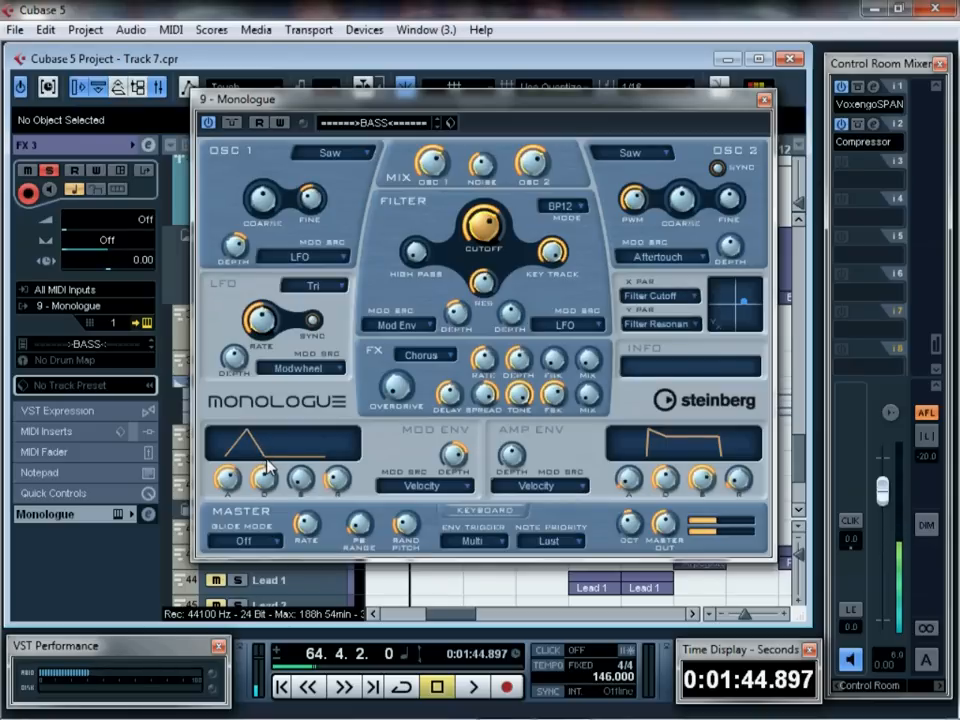
mouse_move(500, 236)
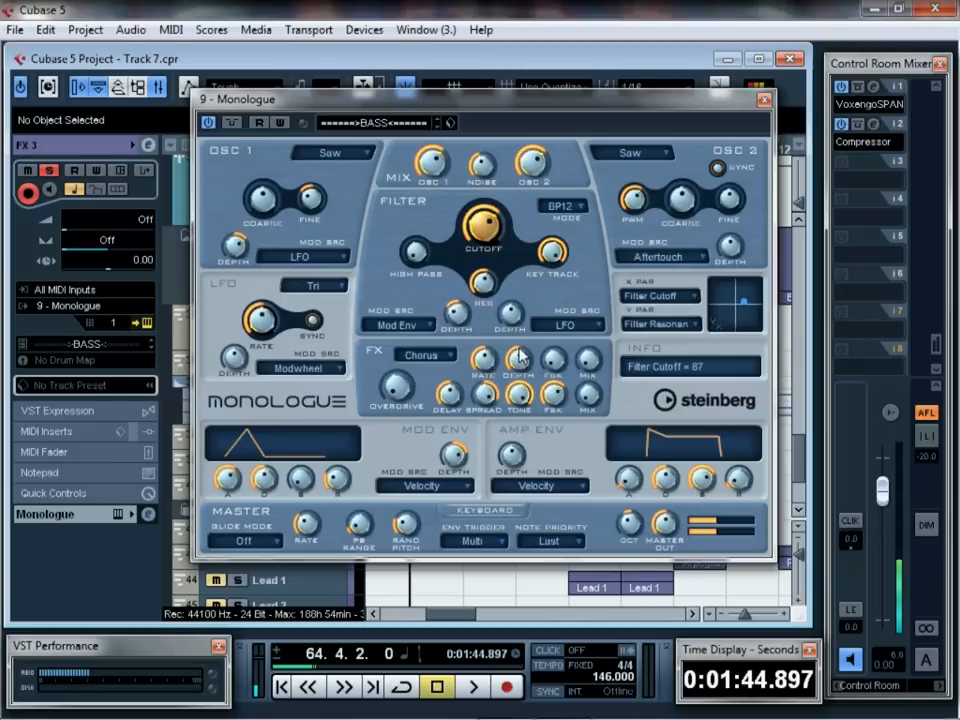
Step: Adjust the mod envelope's decay and set its modulation depth on the filter to +34.8%
left_click_drag(265, 477, 295, 328)
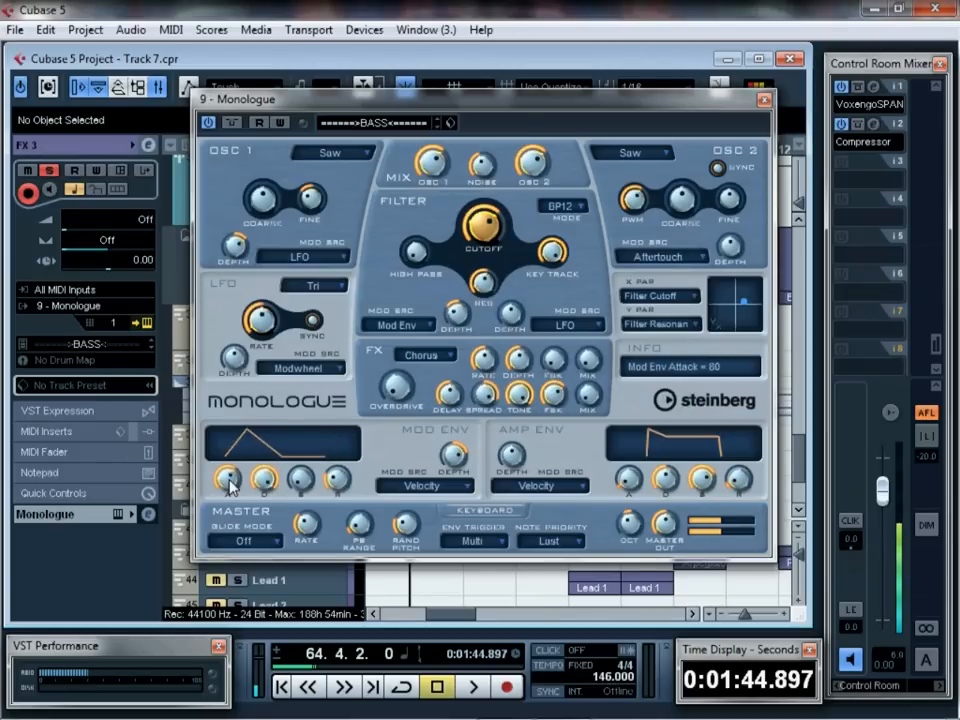
left_click_drag(456, 318, 465, 362)
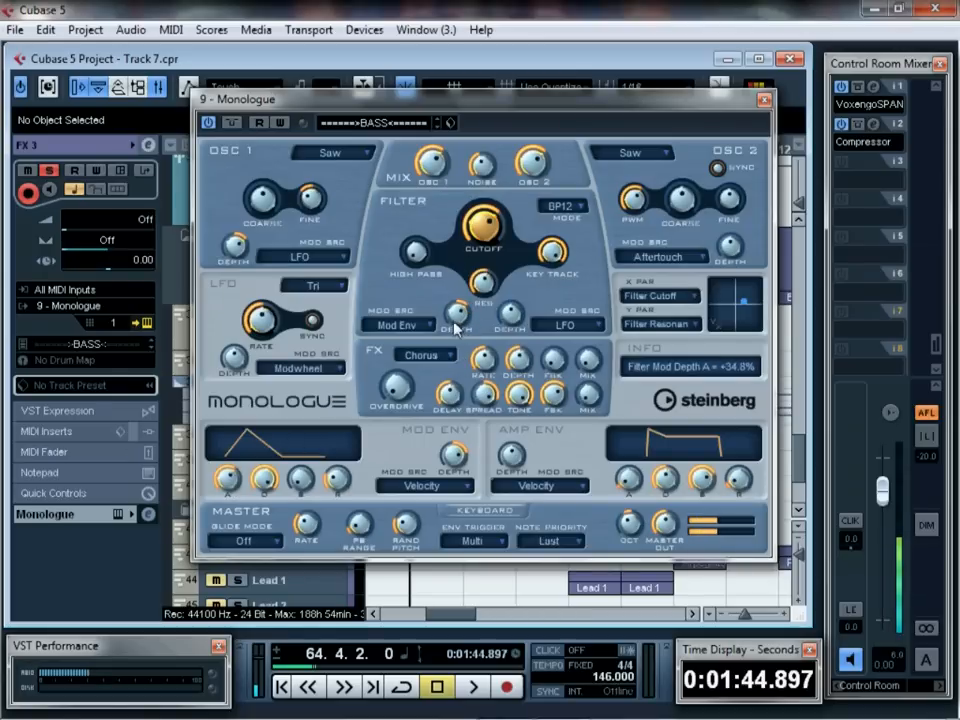
scroll(457, 318, "up", 4)
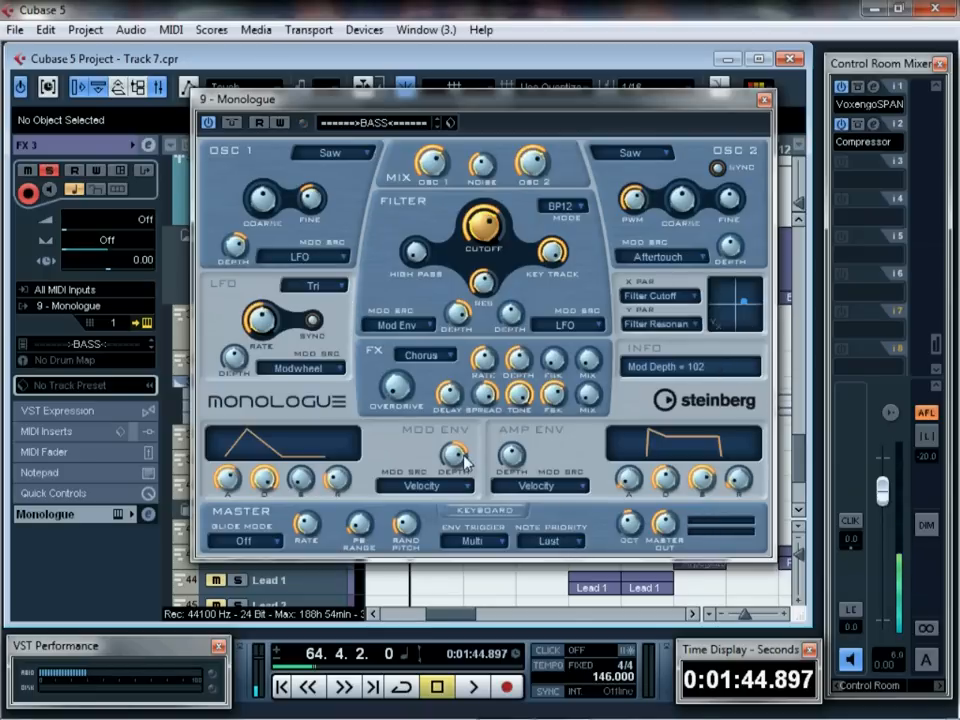
Step: Set the overdrive to 87 and try a delay wet/dry mix of 76 before taking the delay back out
left_click_drag(593, 412, 609, 281)
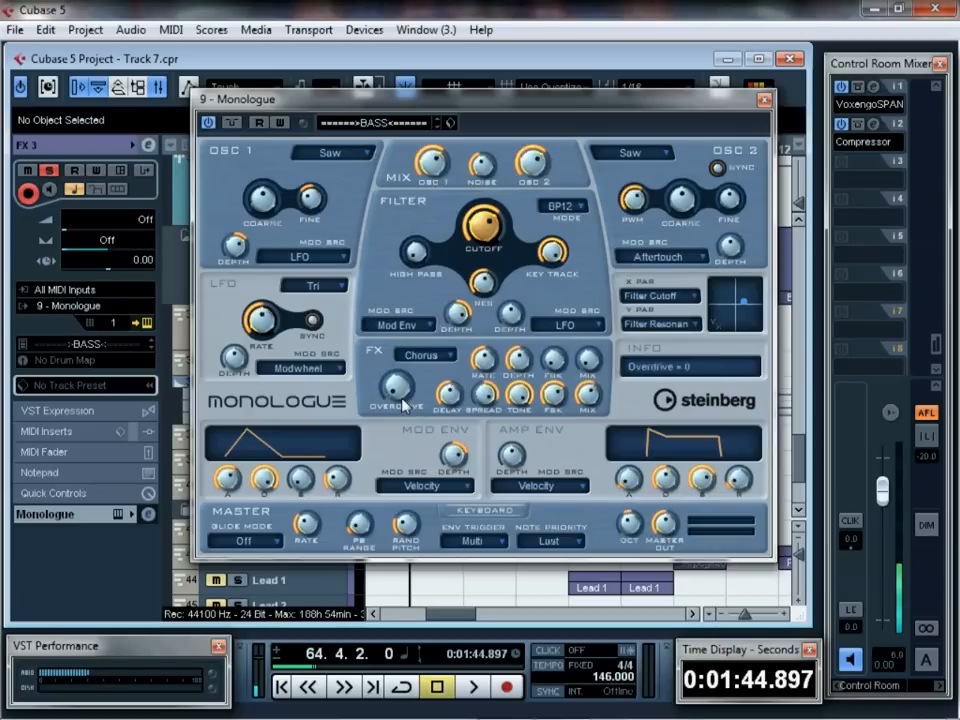
left_click_drag(400, 405, 407, 395)
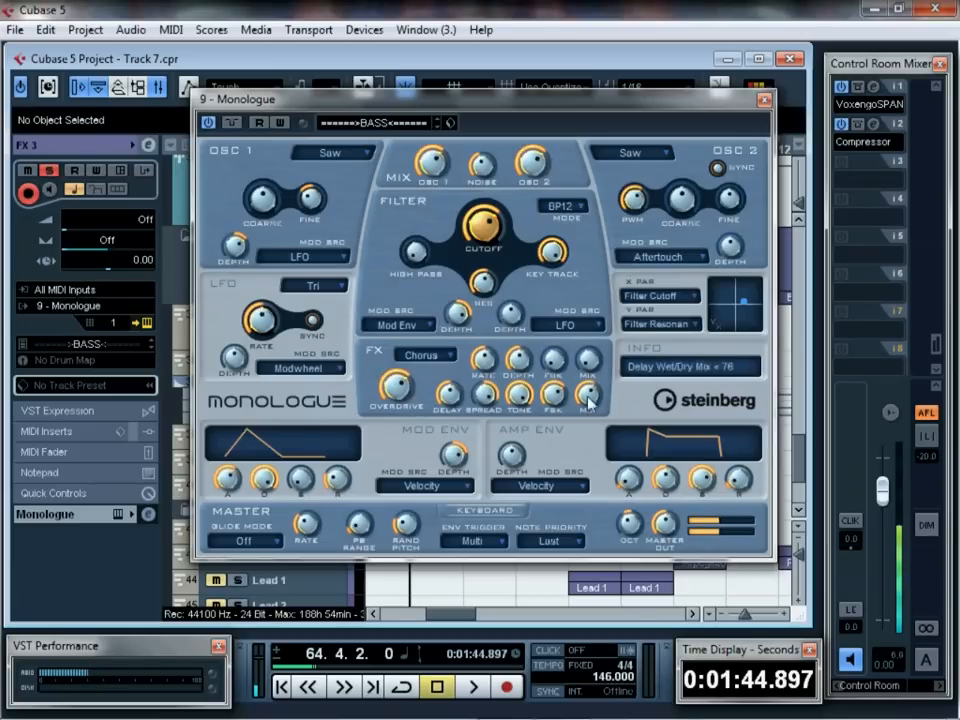
left_click_drag(591, 398, 607, 430)
Step: Mix in the chorus effect and raise its feedback
left_click_drag(586, 367, 602, 175)
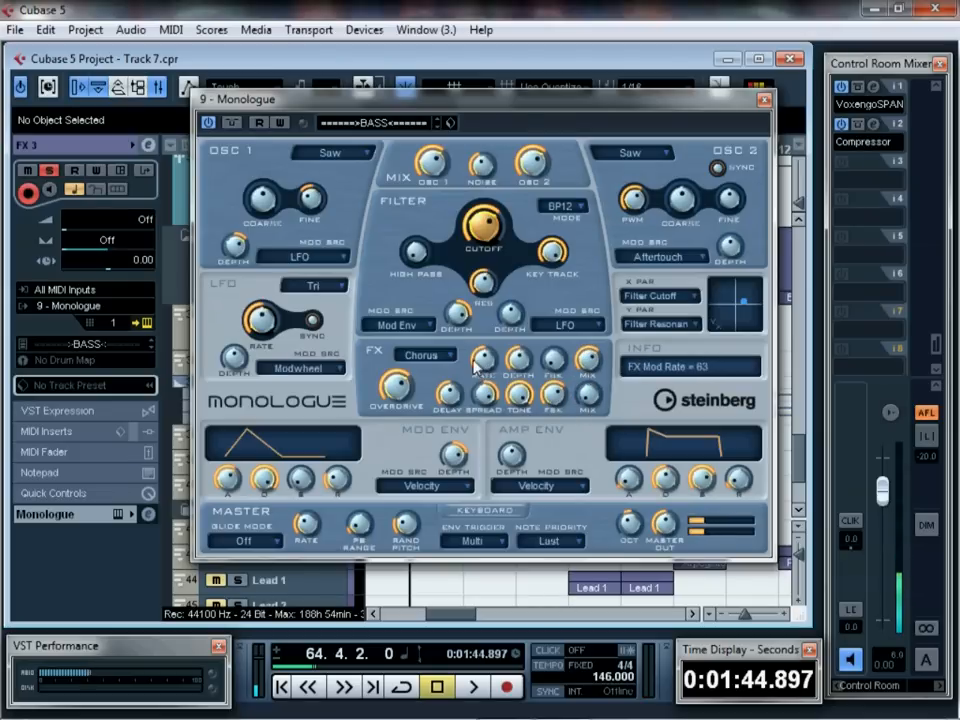
left_click_drag(548, 375, 582, 263)
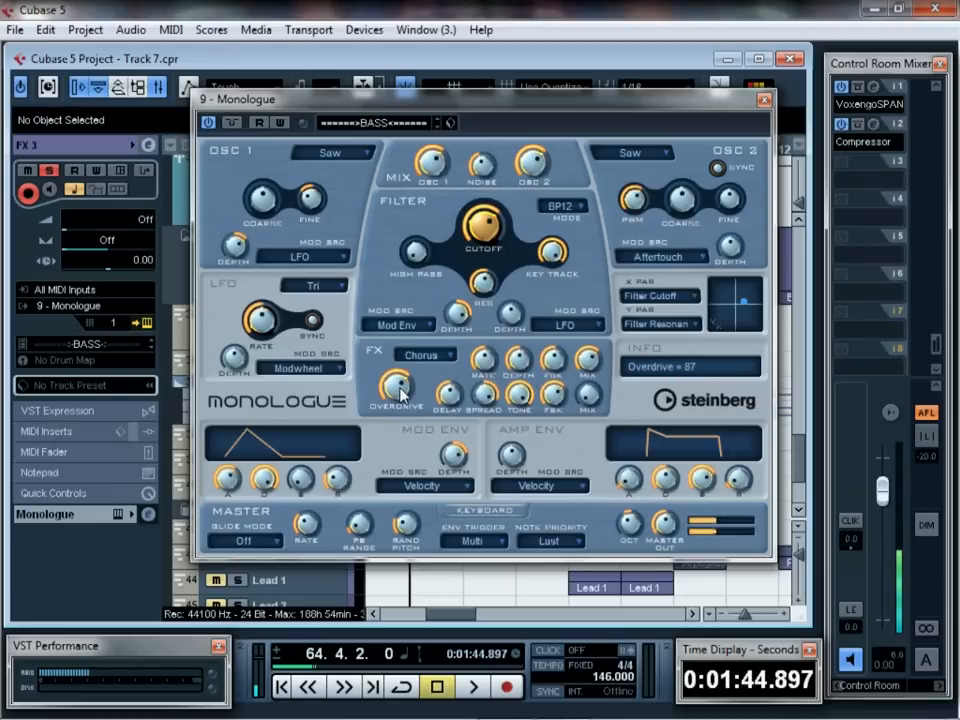